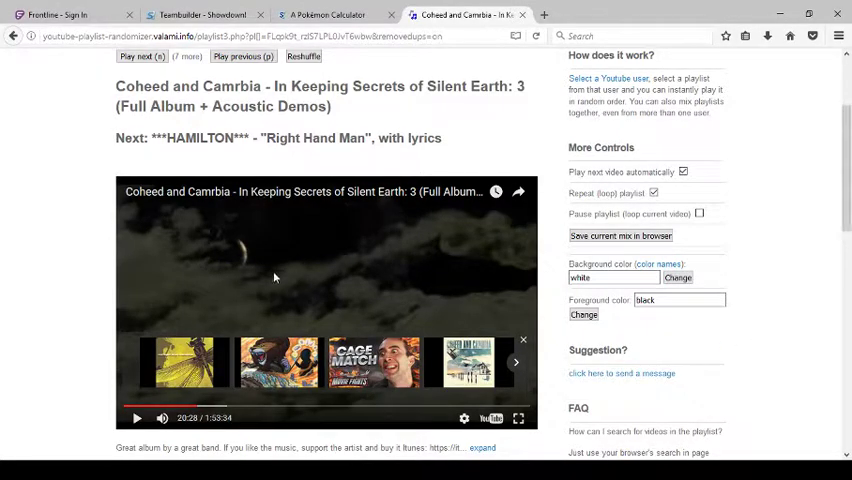
# Put Roserade's last 128 EVs into Special Defense, leaving 0 remaining.
pyautogui.click(327, 14)
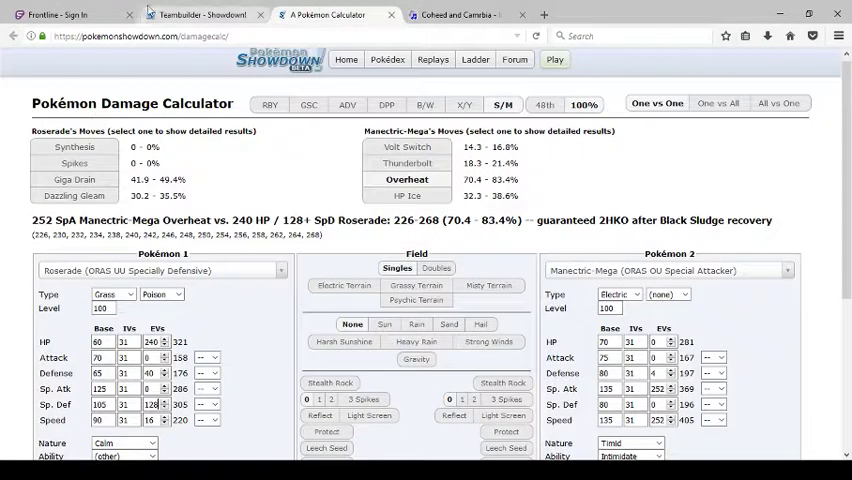
pyautogui.click(190, 14)
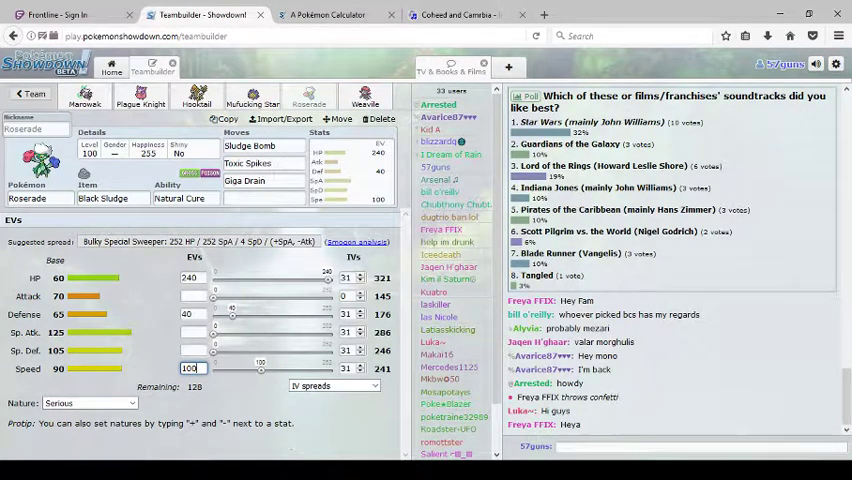
pyautogui.click(352, 320)
pyautogui.click(192, 348)
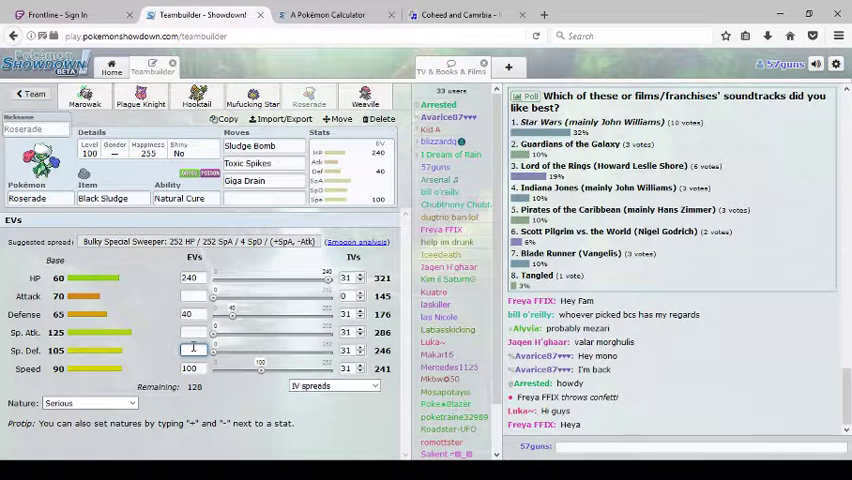
pyautogui.write('128')
pyautogui.click(131, 403)
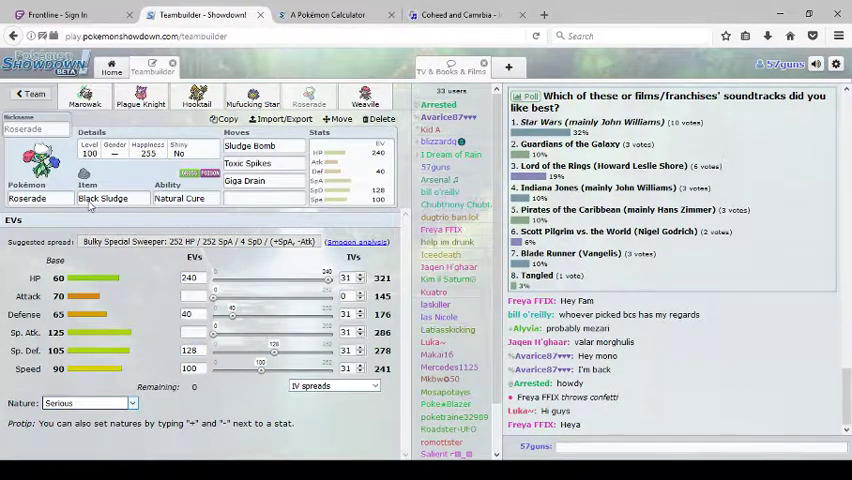
pyautogui.click(460, 14)
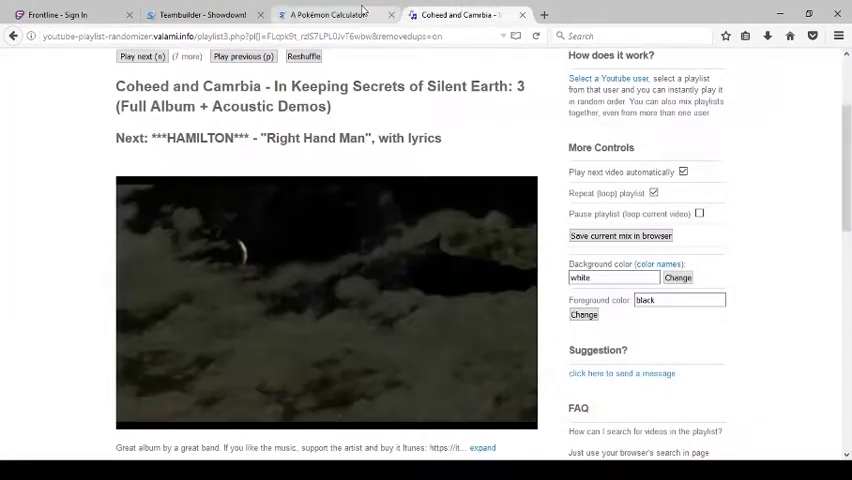
# Re-enter Roserade's Sp. Def EVs in the calculator to recheck Mega Manectric's Overheat.
pyautogui.click(330, 14)
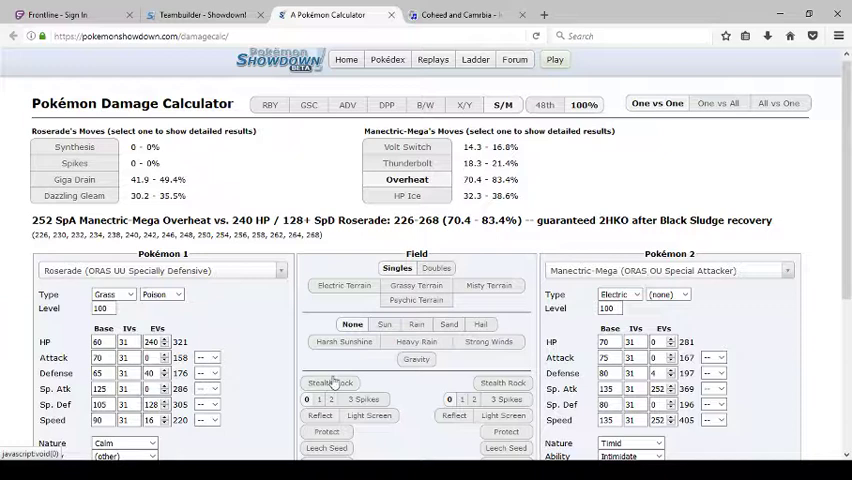
pyautogui.write('6')
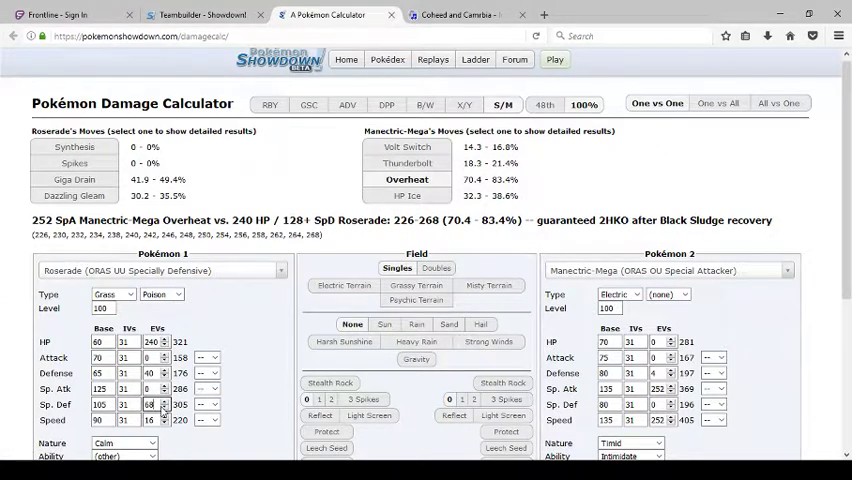
pyautogui.click(164, 407)
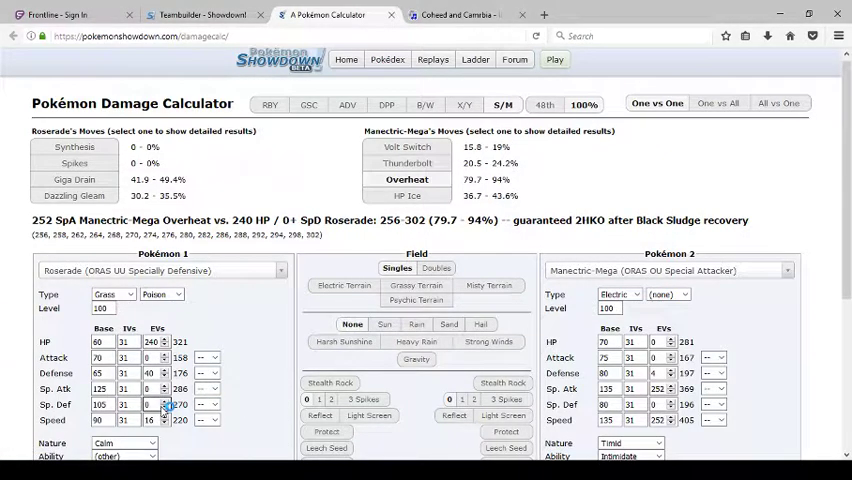
pyautogui.write('12')
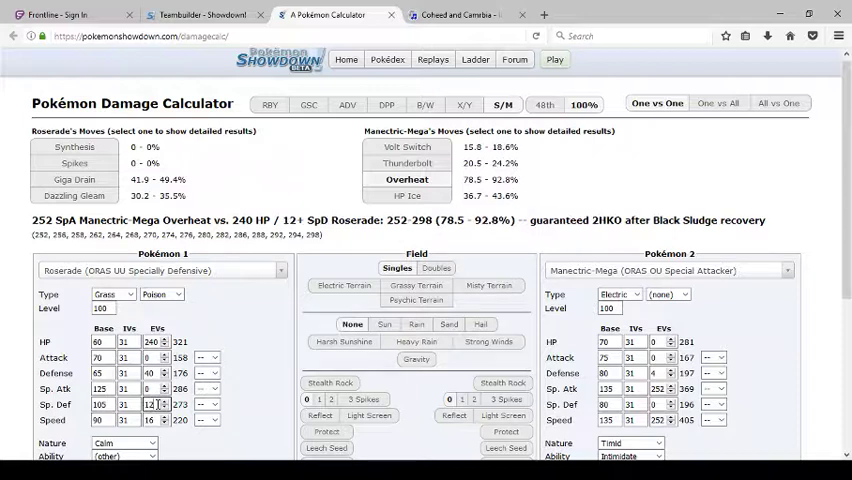
pyautogui.write('8')
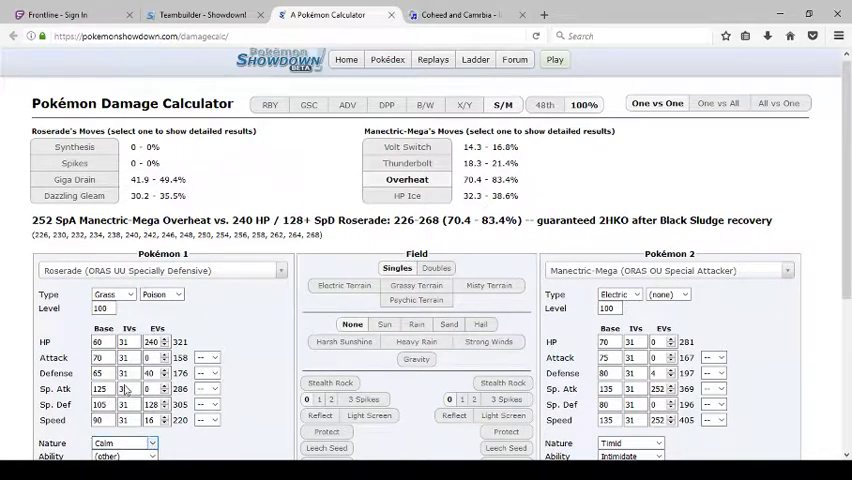
pyautogui.write('m')
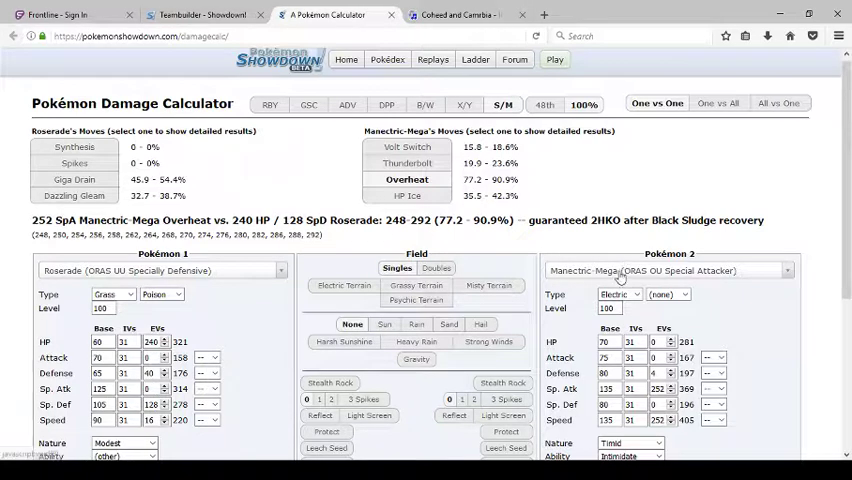
# Check Roserade's Giga Drain against Garchomp, Conkeldurr, then Life Orb Tornadus-Therian.
pyautogui.click(75, 179)
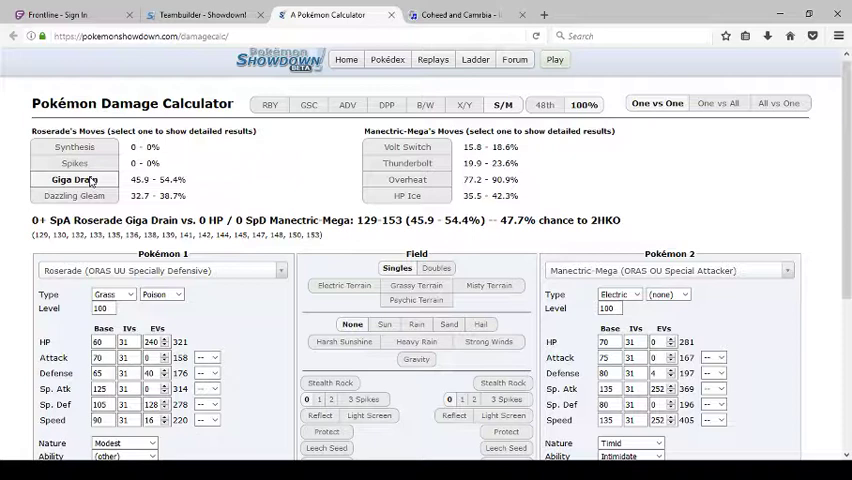
pyautogui.click(597, 273)
pyautogui.write('gar')
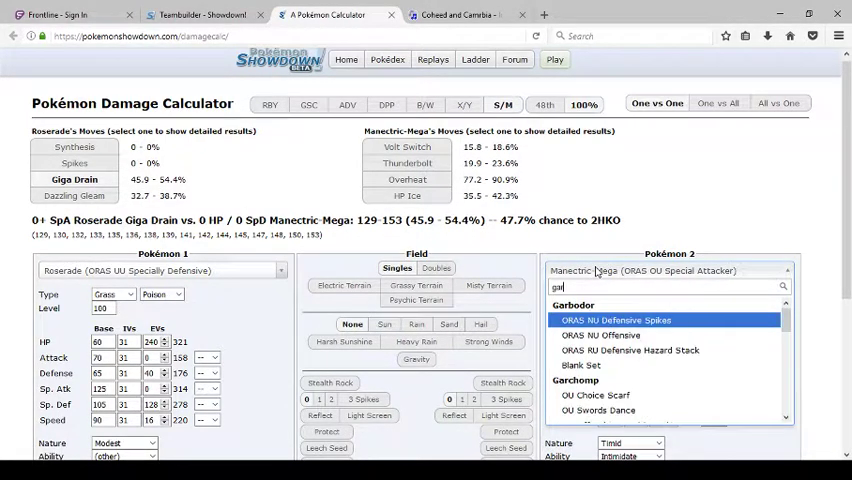
pyautogui.write('ch')
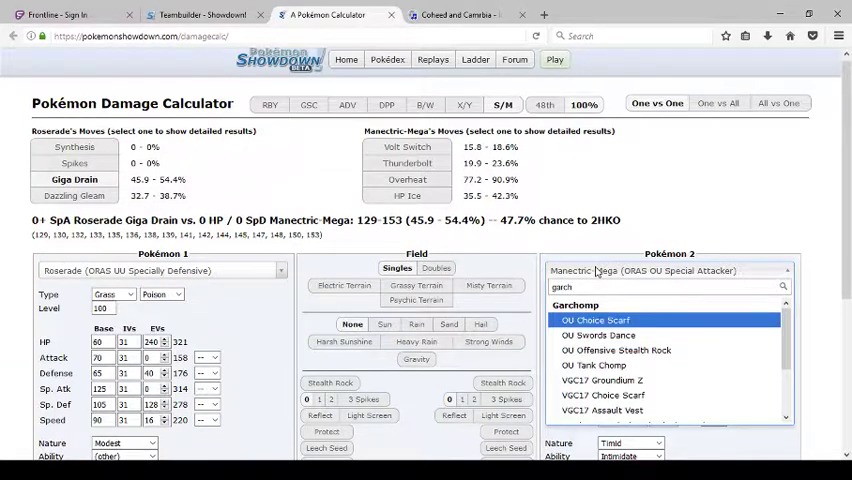
pyautogui.click(633, 352)
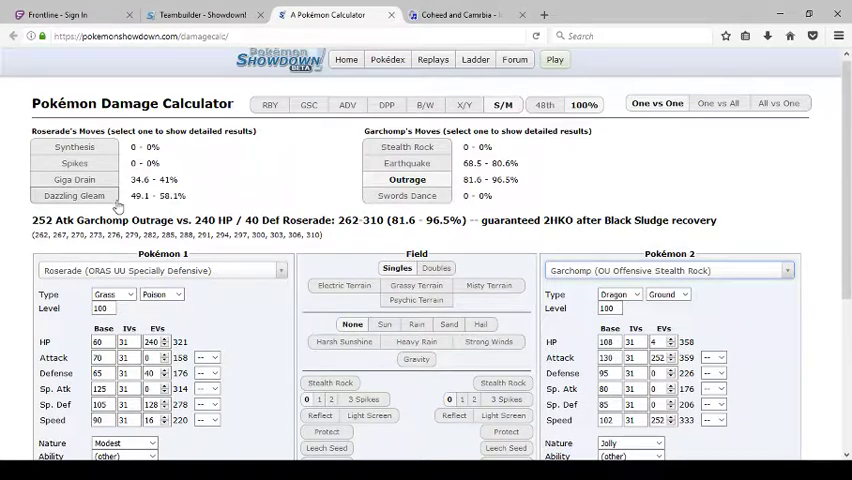
pyautogui.click(598, 271)
pyautogui.write('com')
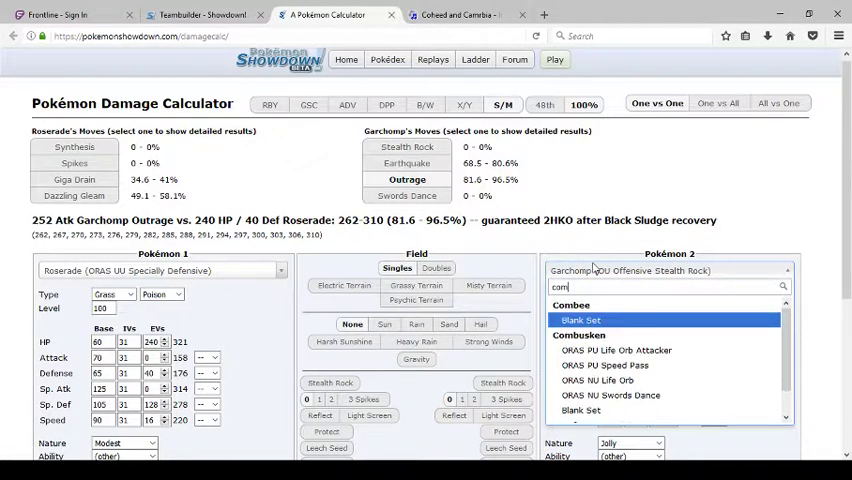
pyautogui.press('BackSpace')
pyautogui.write('nk')
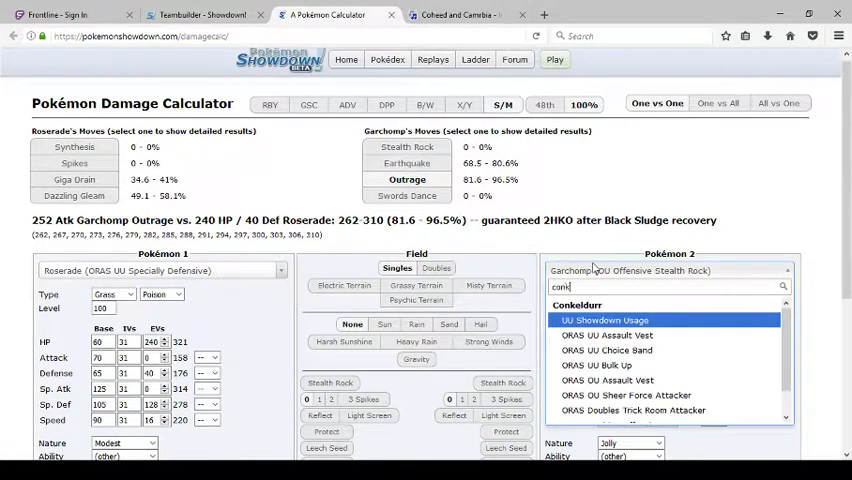
pyautogui.click(600, 320)
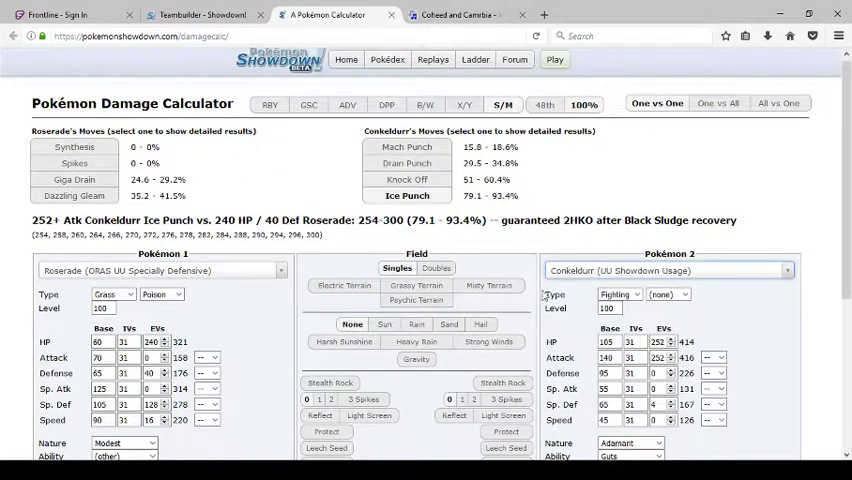
pyautogui.click(628, 272)
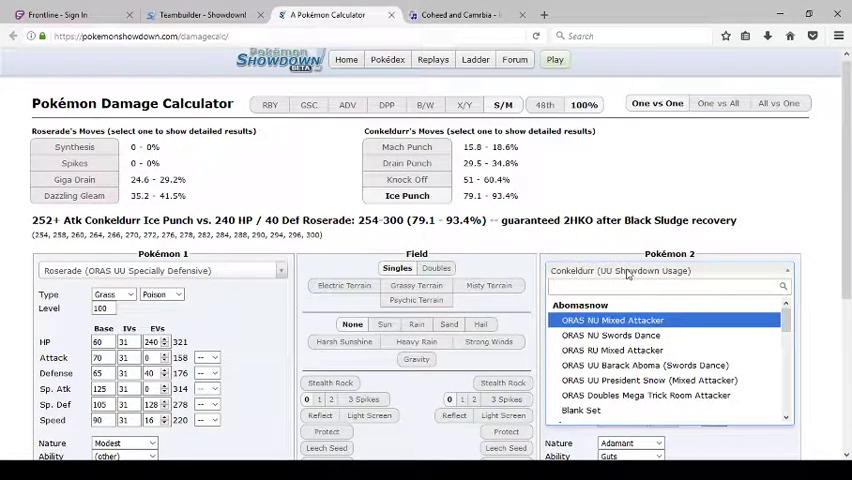
pyautogui.write('tor')
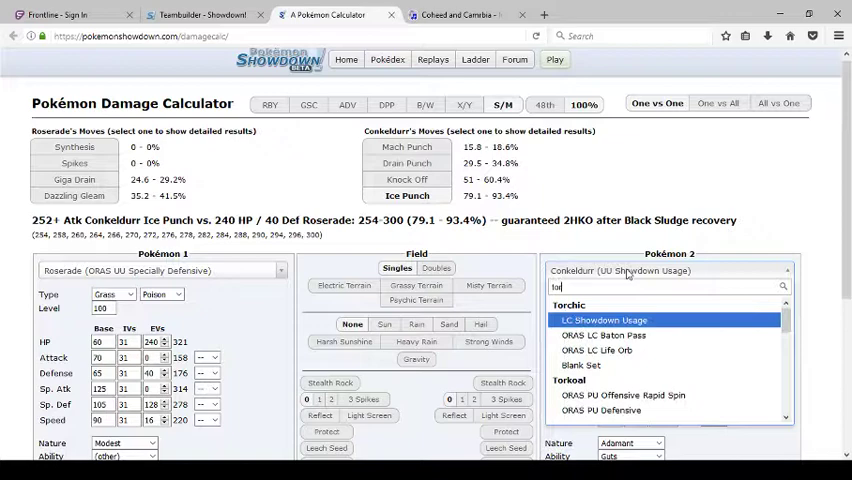
pyautogui.write('na')
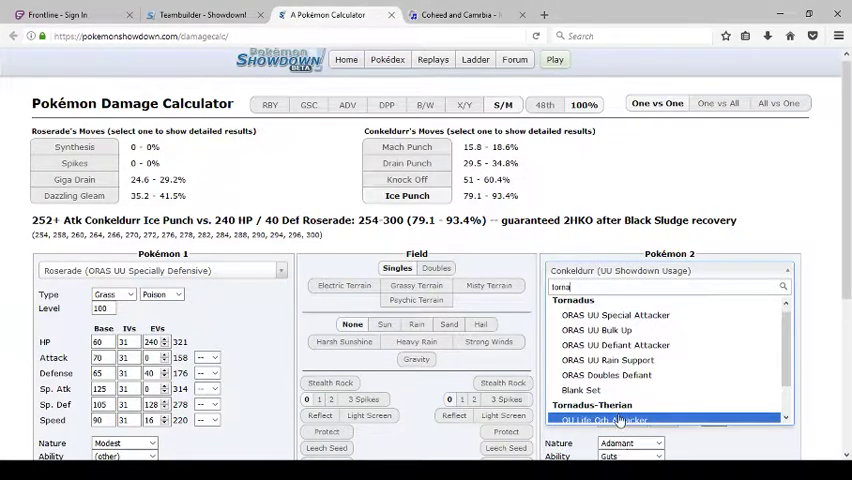
pyautogui.click(620, 419)
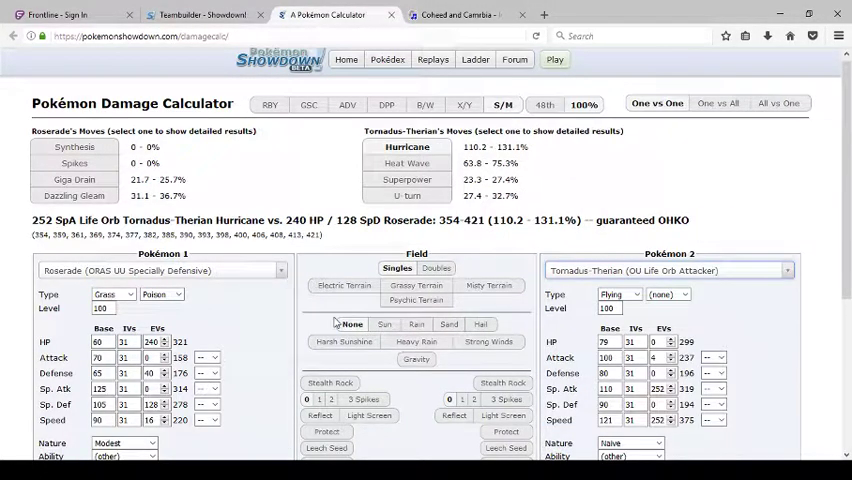
pyautogui.scroll(-2, 415, 290)
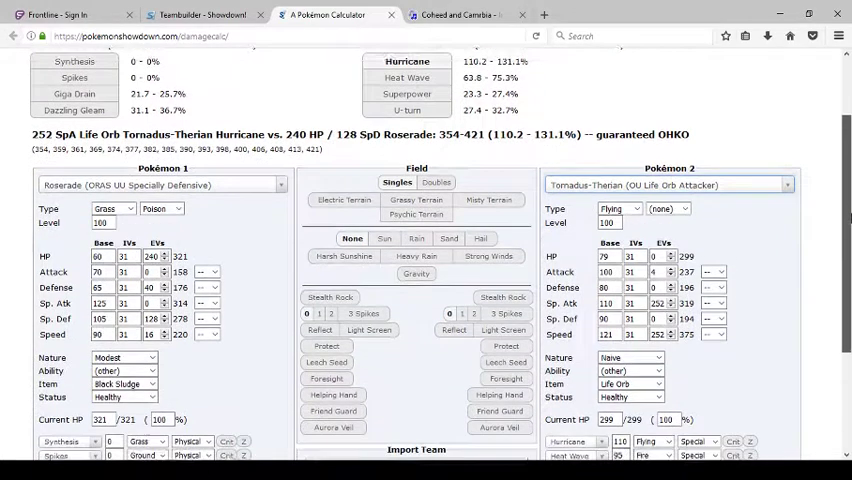
pyautogui.scroll(-2, 500, 285)
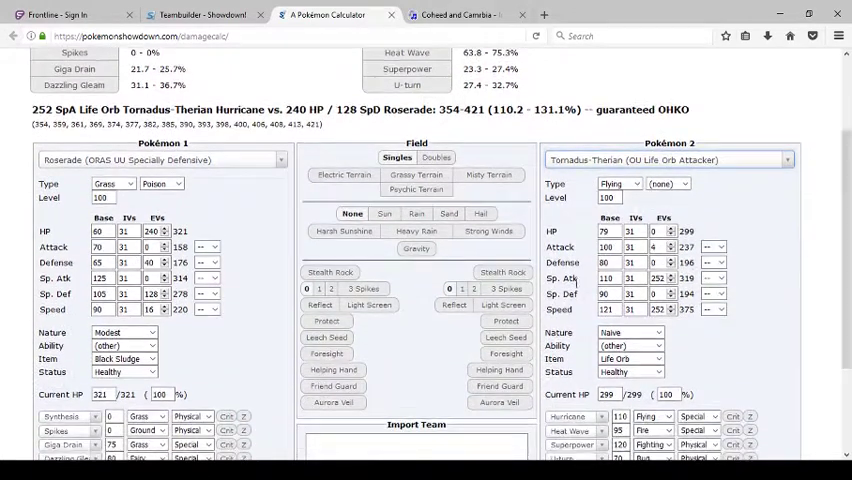
# Make Hidden Power Ice Roserade's first move, showing 46.8–55.5% on Tornadus-Therian.
pyautogui.click(96, 416)
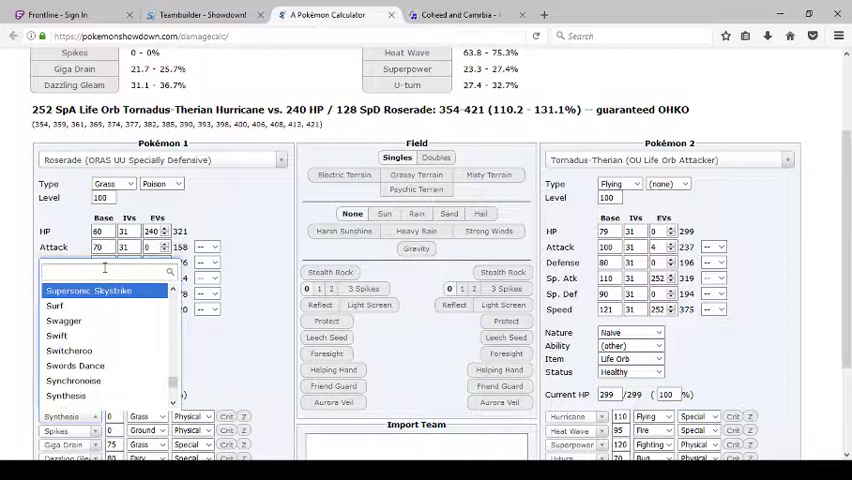
pyautogui.write('hidd')
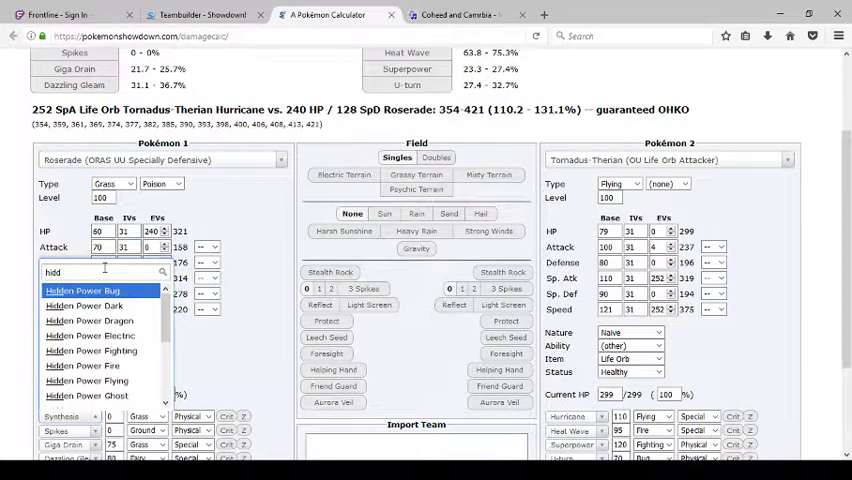
pyautogui.moveTo(166, 320); pyautogui.dragTo(169, 356)
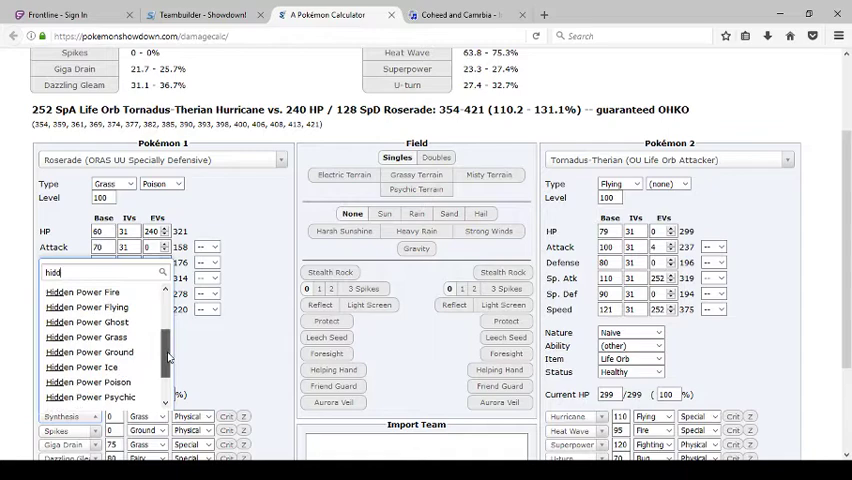
pyautogui.click(82, 367)
pyautogui.scroll(2, 426, 250)
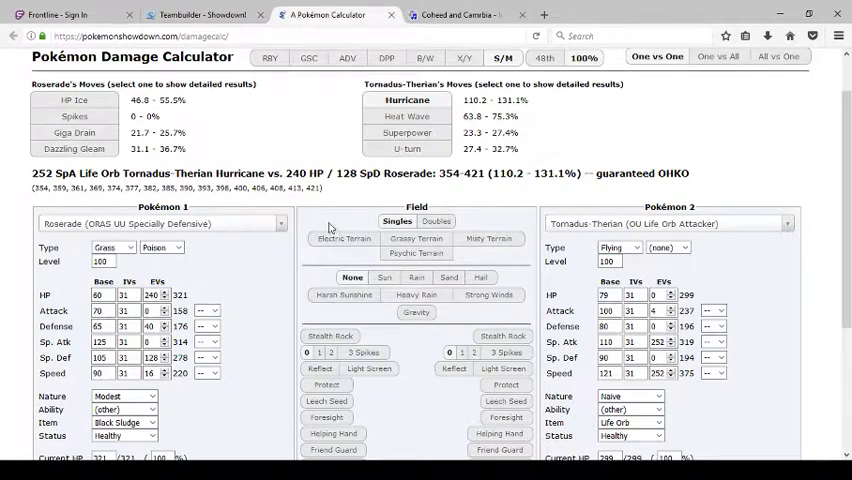
pyautogui.click(114, 102)
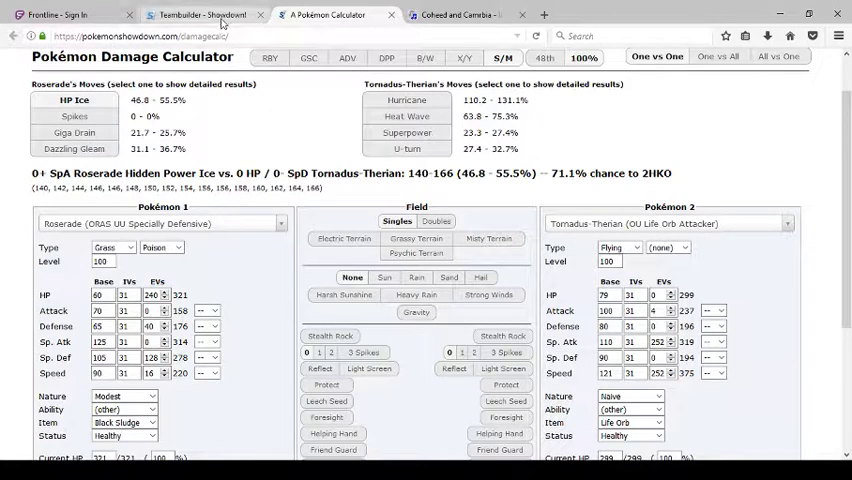
# Make Sp. Atk Roserade's boosted stat in the Teambuilder, then recheck its set.
pyautogui.click(167, 15)
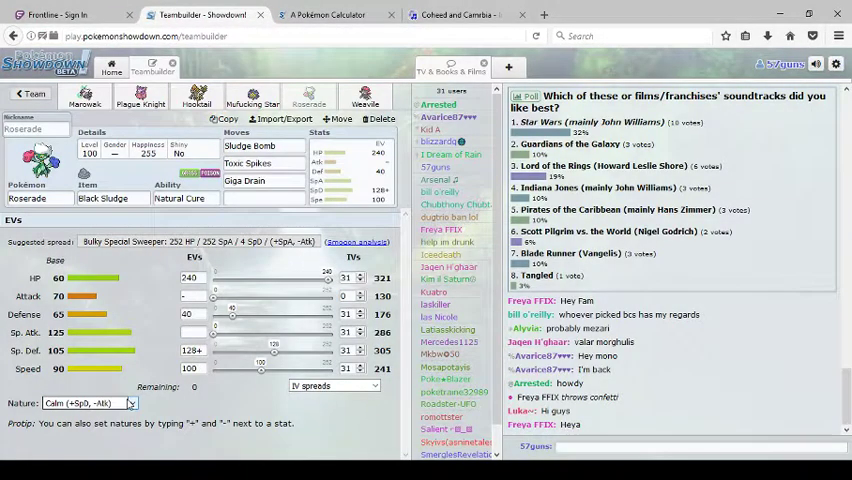
pyautogui.click(188, 332)
pyautogui.write('+')
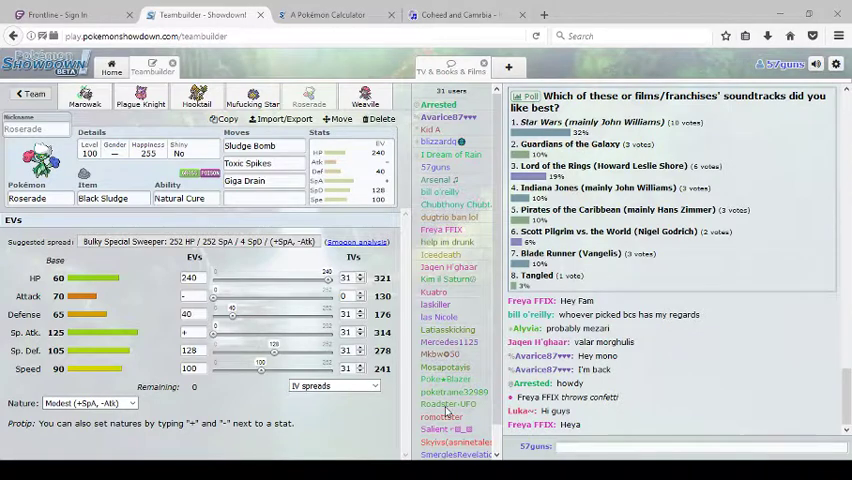
pyautogui.click(252, 98)
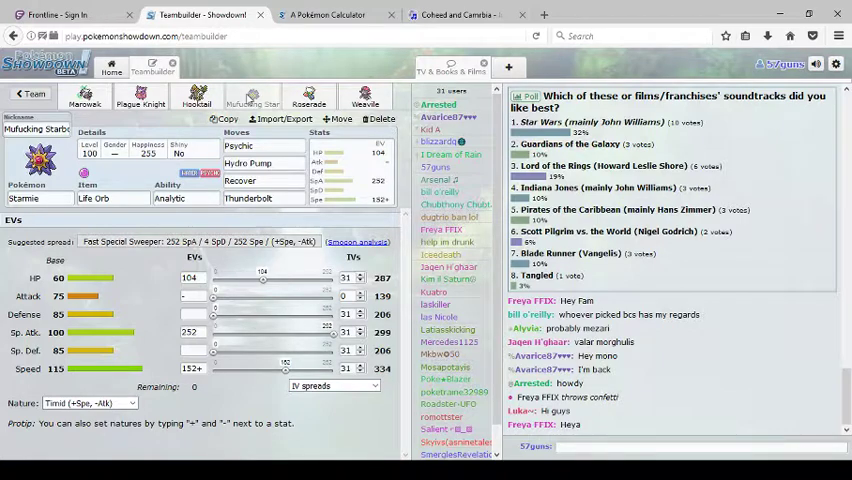
pyautogui.click(309, 98)
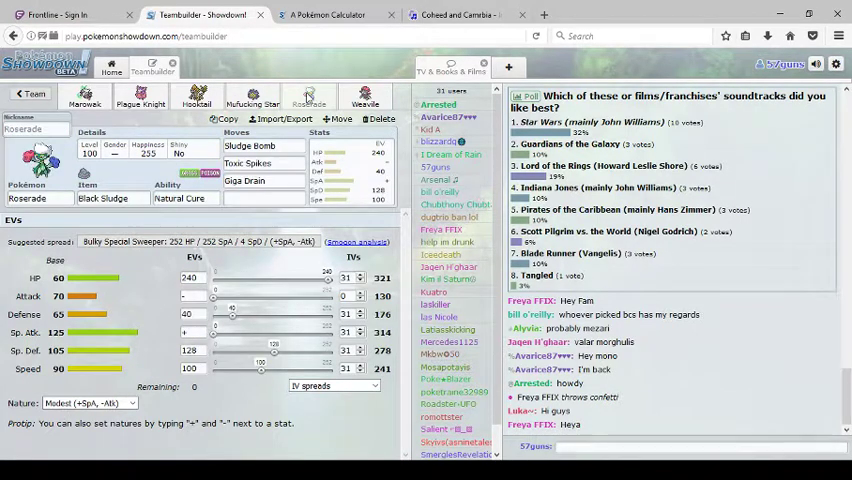
pyautogui.click(336, 14)
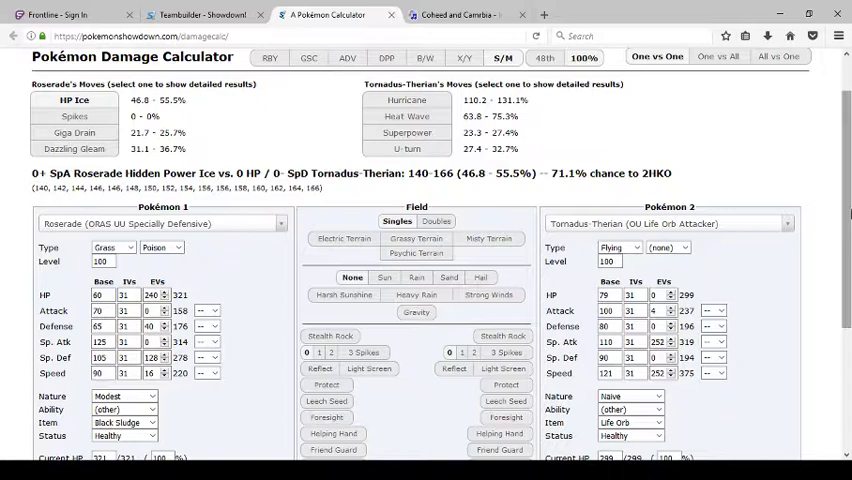
pyautogui.scroll(-3, 764, 270)
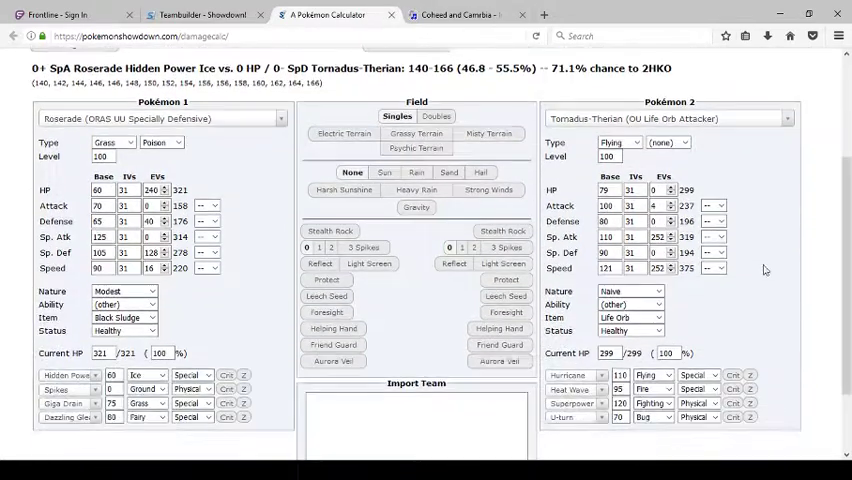
# Give Roserade Shadow Ball and set Metagross (UU Showdown Usage) as Pokémon 2.
pyautogui.click(94, 378)
pyautogui.write('shad')
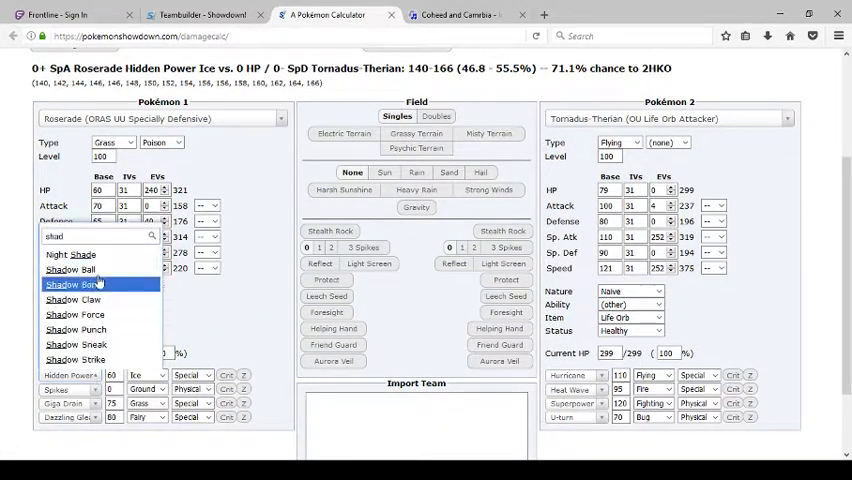
pyautogui.press('Return')
pyautogui.scroll(2, 500, 200)
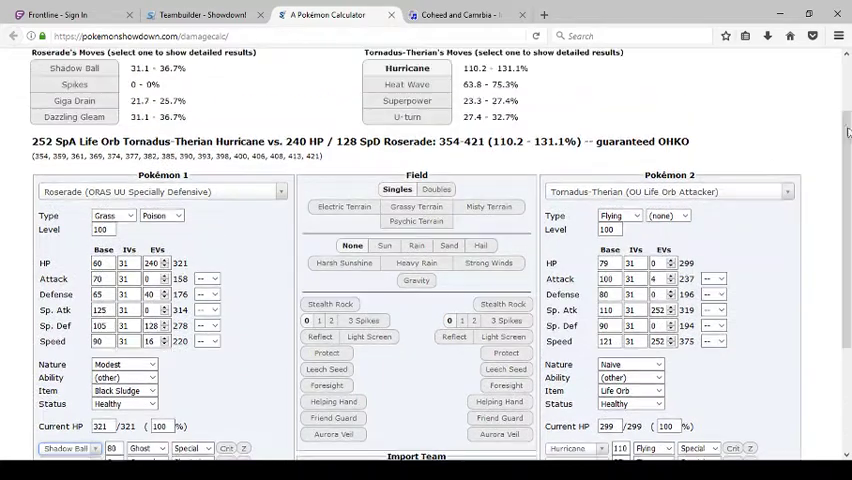
pyautogui.click(757, 192)
pyautogui.write('metagr')
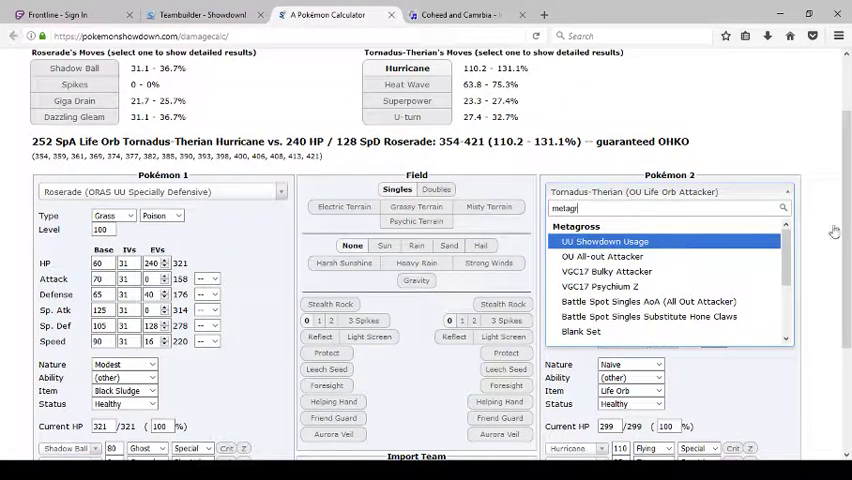
pyautogui.click(640, 242)
pyautogui.scroll(3, 828, 200)
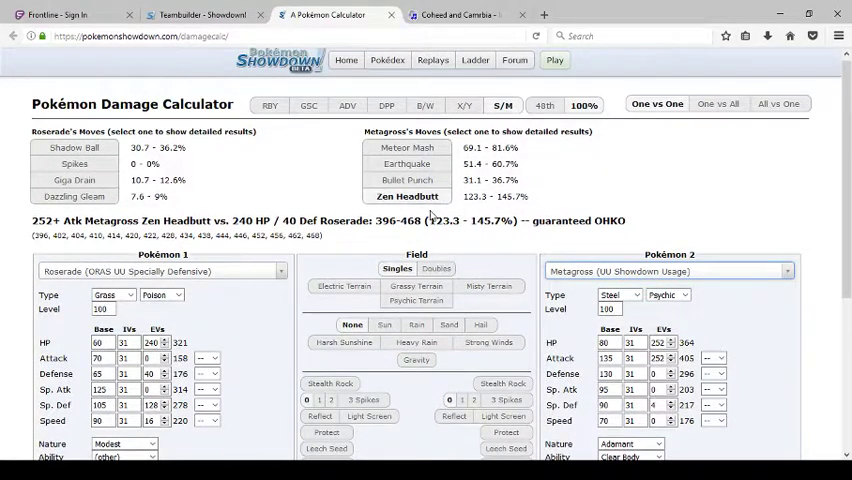
pyautogui.scroll(-2, 560, 150)
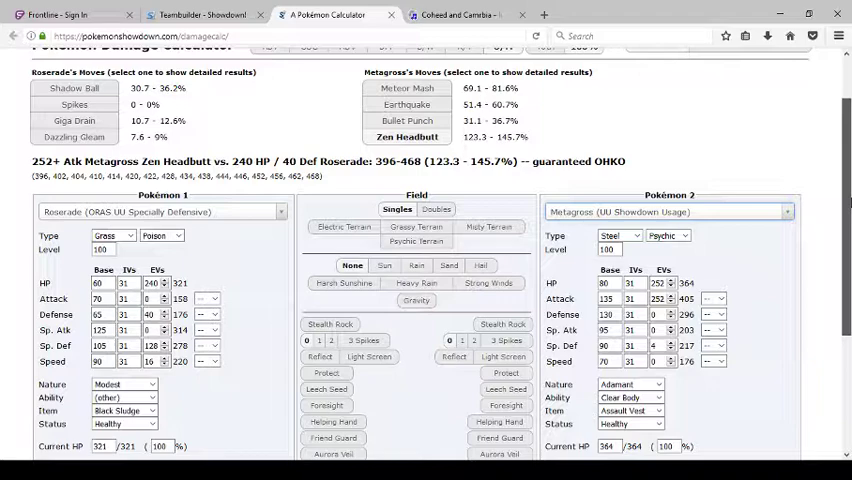
pyautogui.scroll(1, 845, 200)
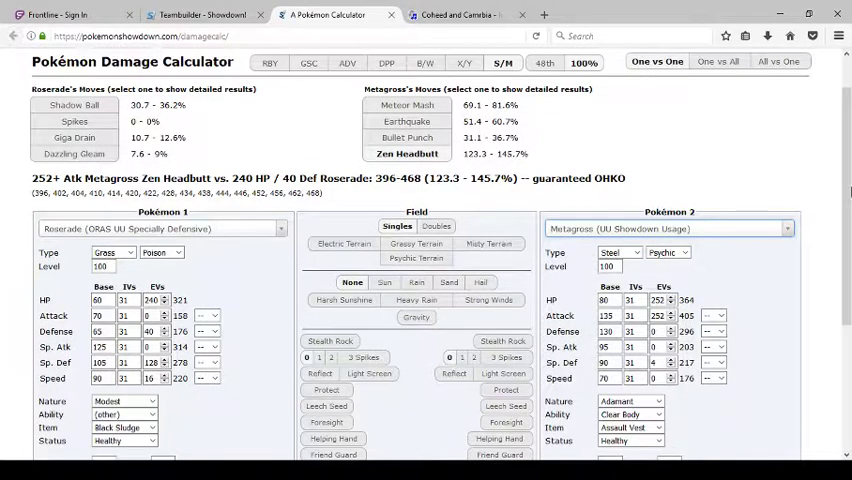
# Set Metagross's Speed EVs to 252 and check Shadow Ball's 59% 2HKO chance.
pyautogui.doubleClick(657, 378)
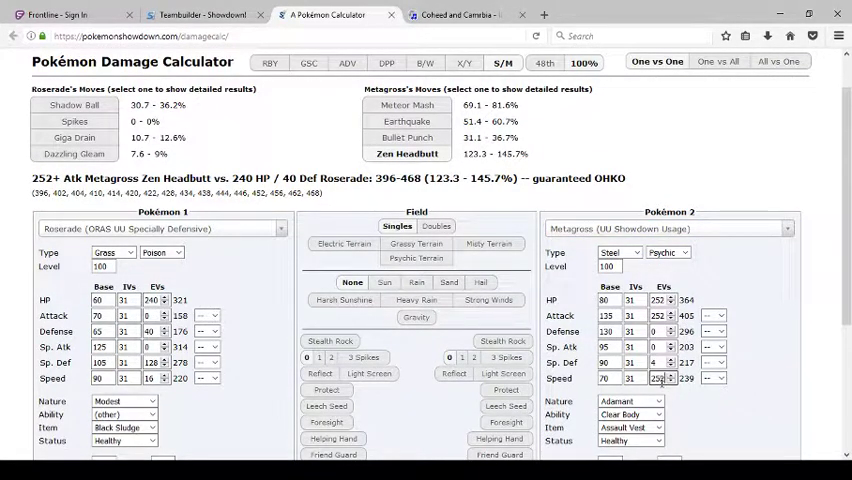
pyautogui.write('252')
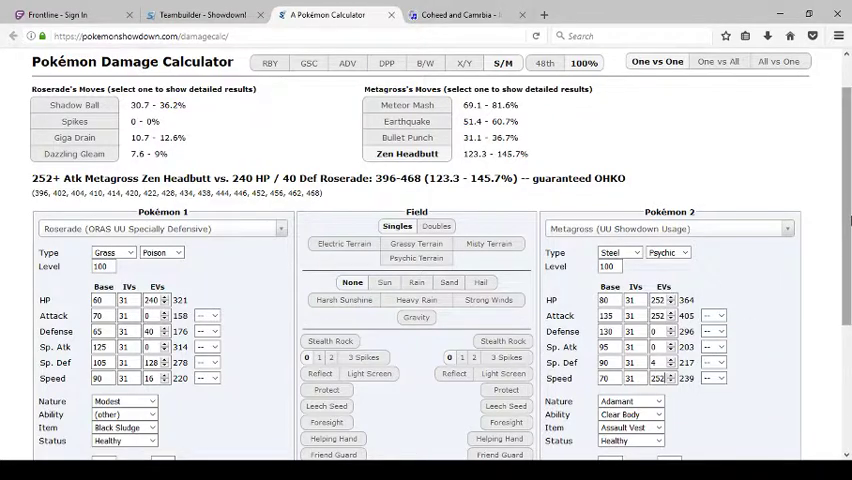
pyautogui.scroll(1, 540, 180)
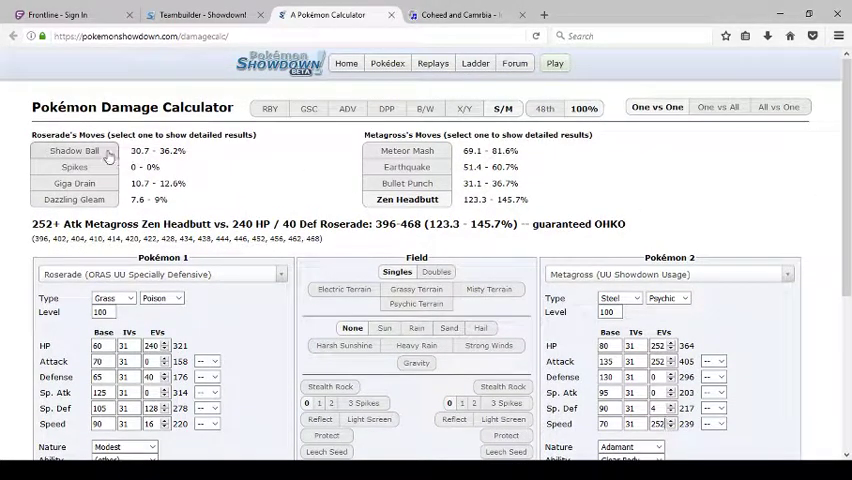
pyautogui.scroll(-2, 400, 250)
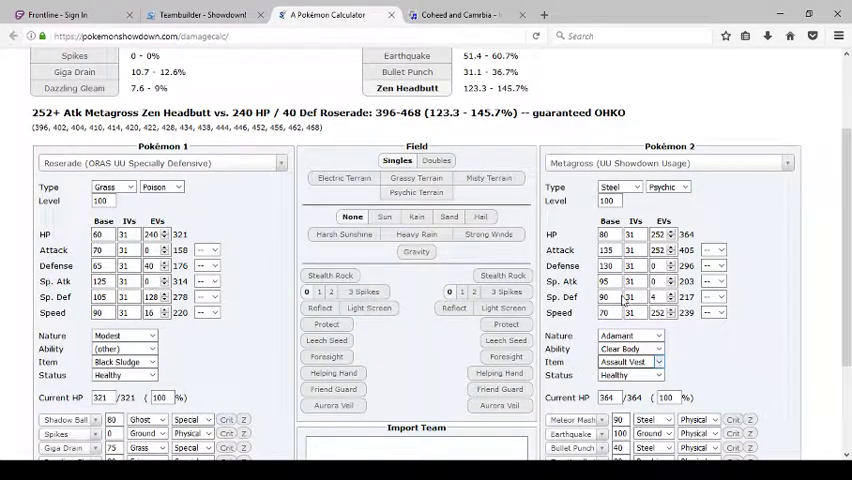
pyautogui.scroll(3, 624, 283)
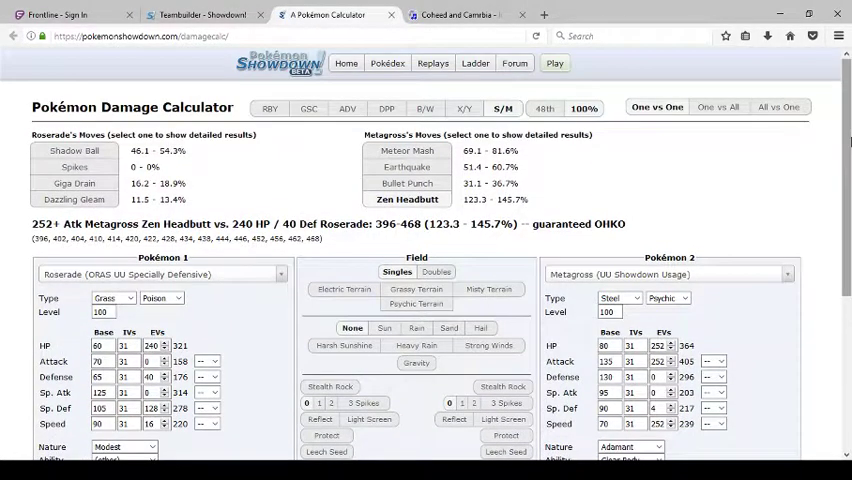
pyautogui.click(75, 150)
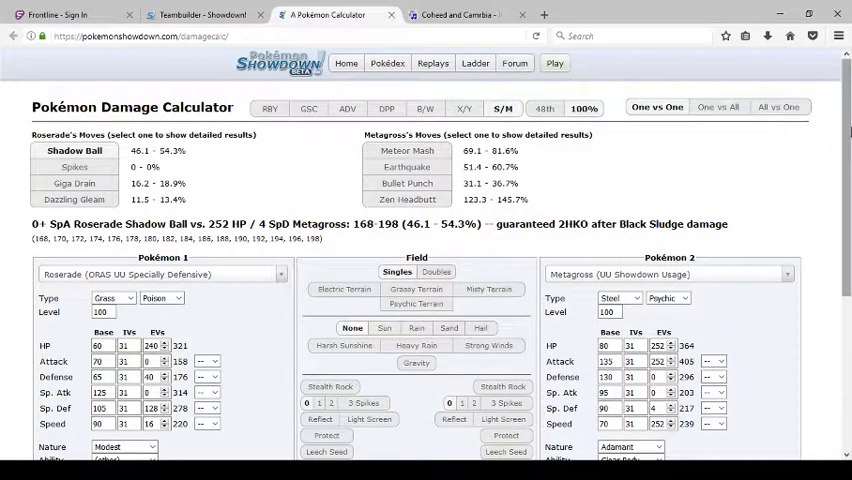
pyautogui.scroll(-3, 287, 202)
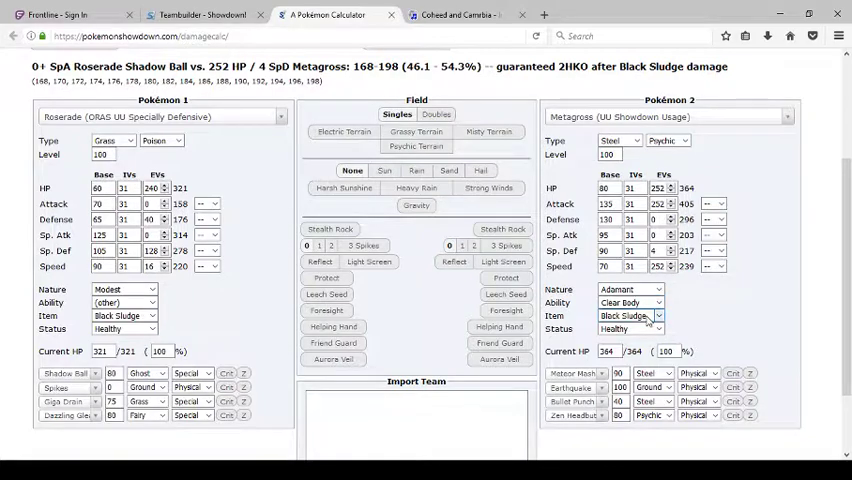
pyautogui.scroll(2, 646, 312)
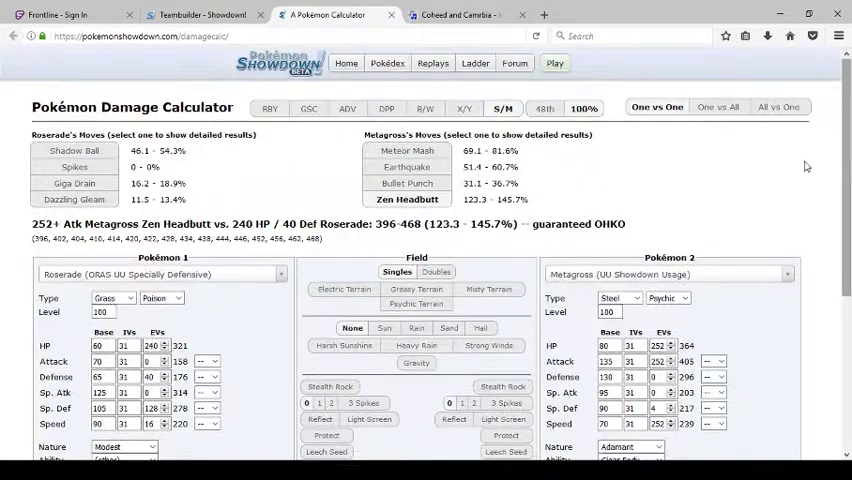
pyautogui.click(74, 150)
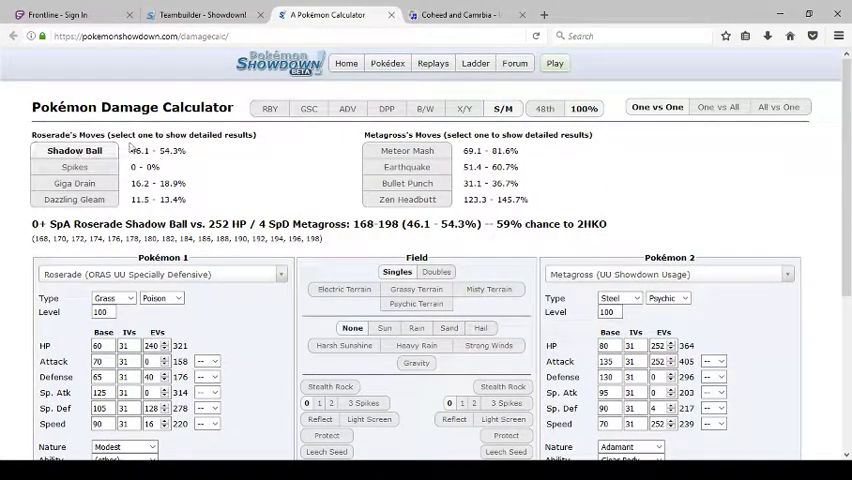
pyautogui.click(192, 15)
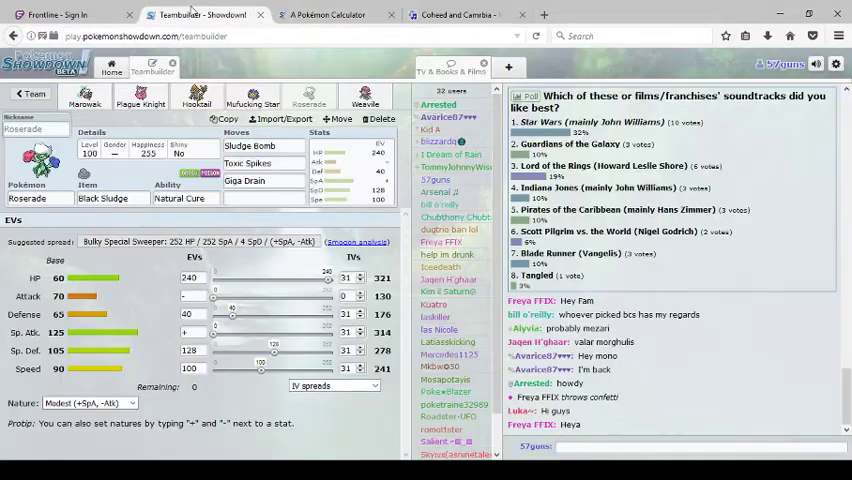
# Make Shadow Ball Roserade's fourth move and rename Roserade to Jill Stein.
pyautogui.click(264, 197)
pyautogui.write('sh')
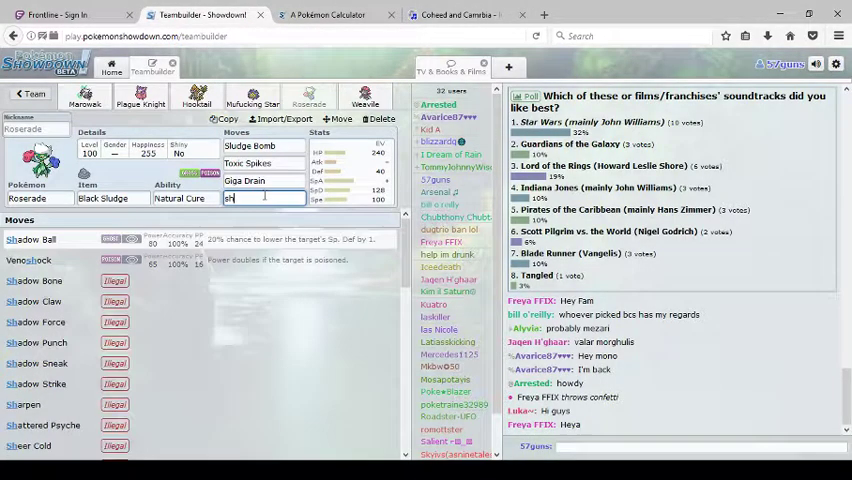
pyautogui.click(31, 239)
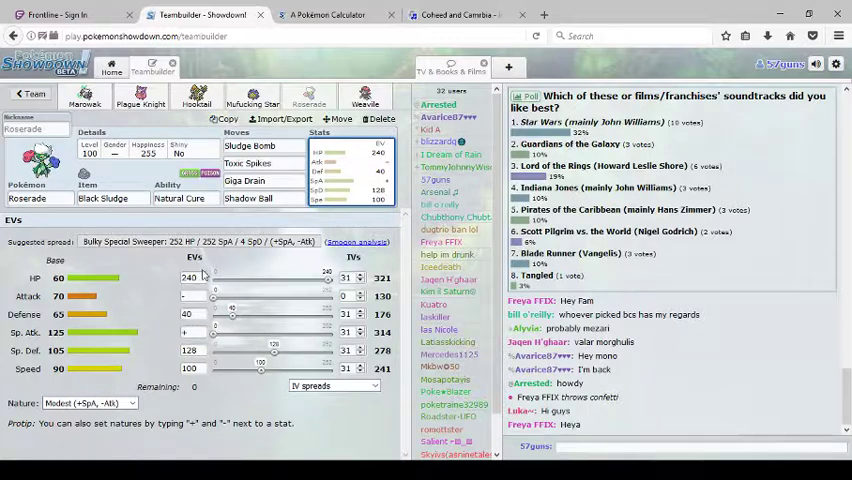
pyautogui.click(35, 129)
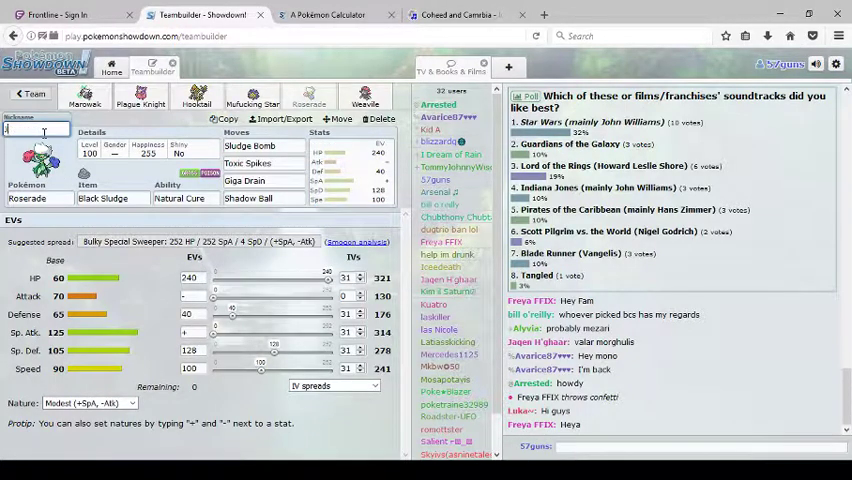
pyautogui.write('Stel')
# Look over the Kommo-o, Starmie, Aromatisse, Weavile and Marowak-Alola sets.
pyautogui.click(200, 98)
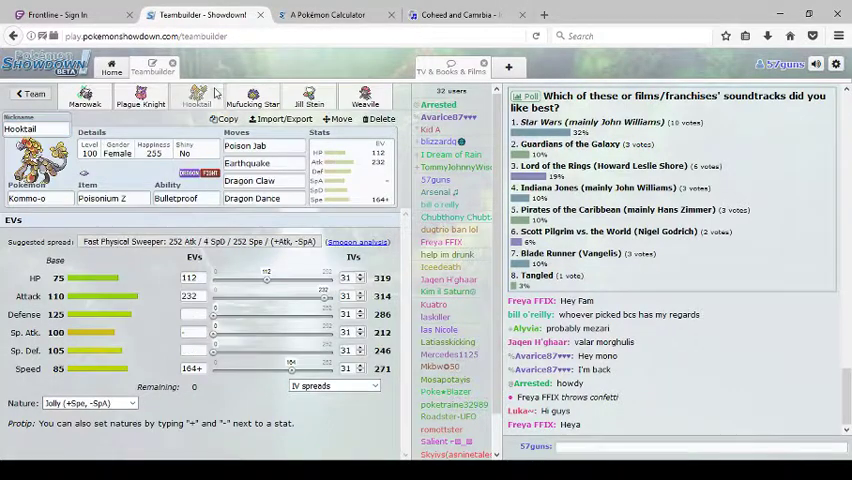
pyautogui.click(253, 98)
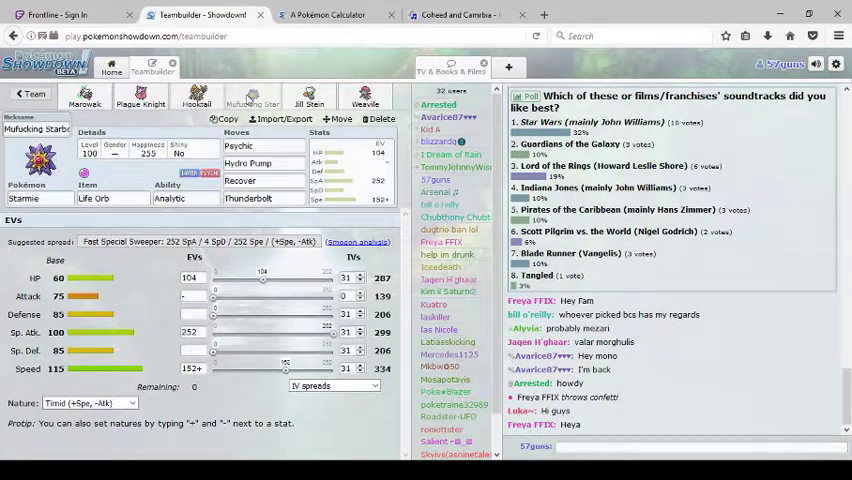
pyautogui.click(140, 100)
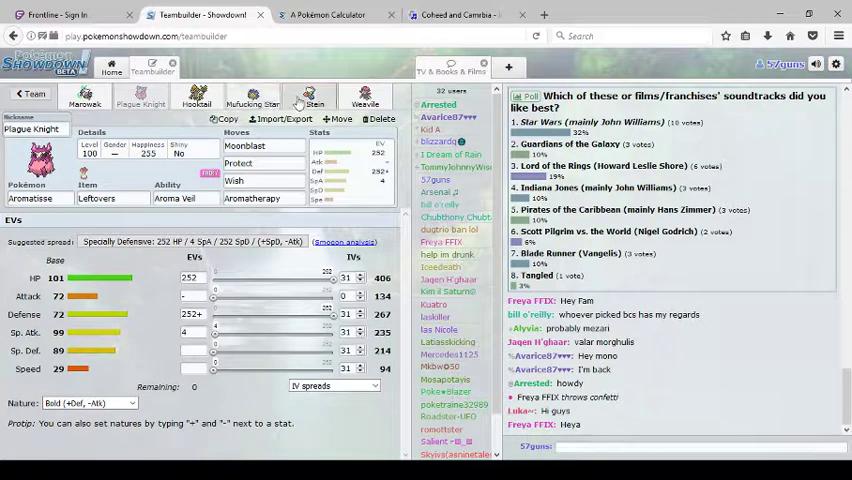
pyautogui.click(365, 100)
pyautogui.click(85, 100)
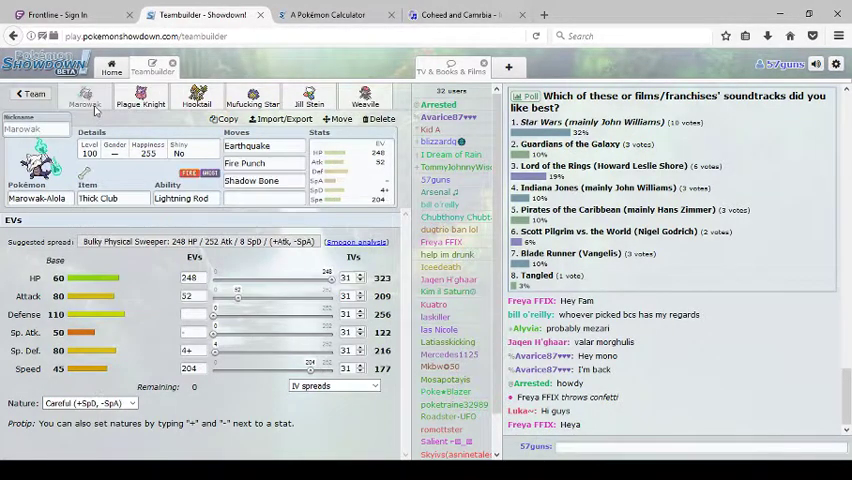
# Add Knock Off as Weavile's second move beside Icicle Crash.
pyautogui.click(365, 100)
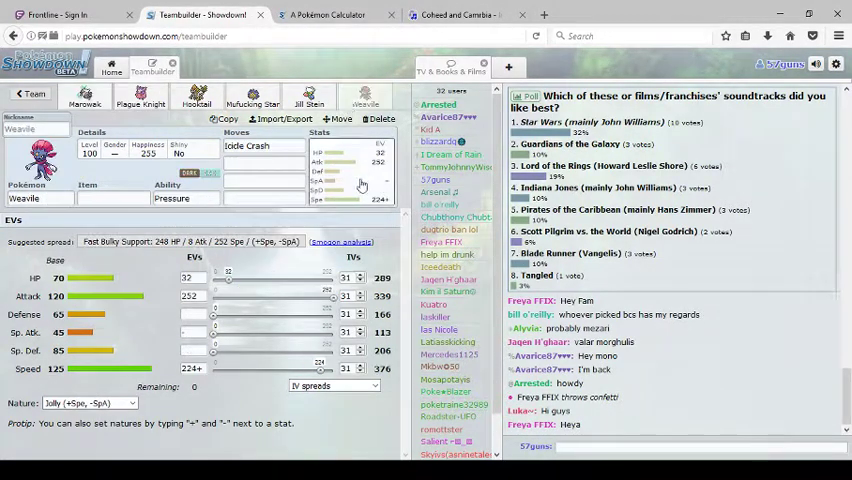
pyautogui.click(250, 162)
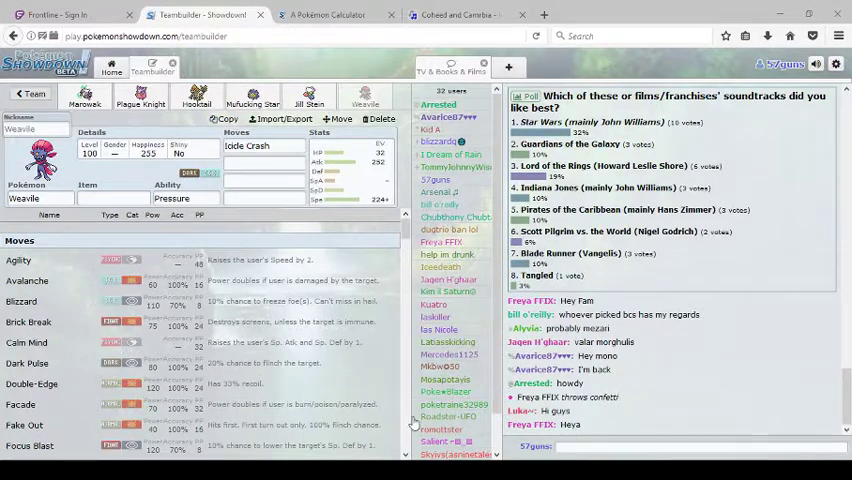
pyautogui.click(262, 163)
pyautogui.write('kno')
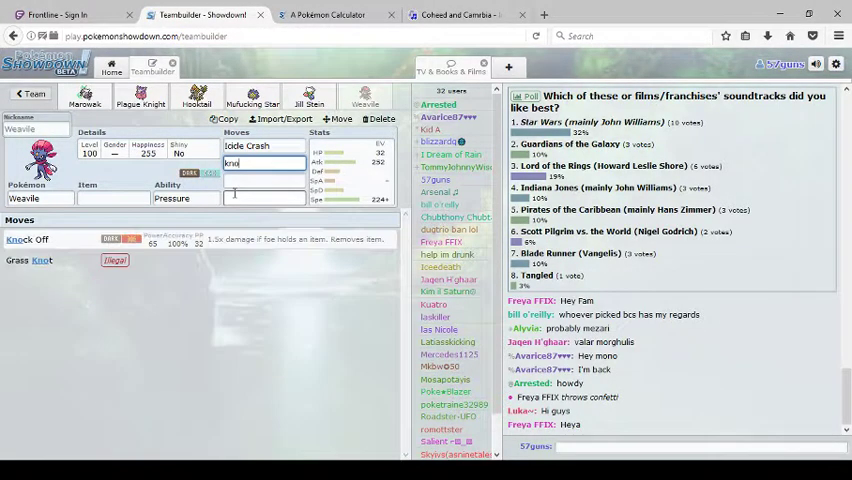
pyautogui.click(106, 242)
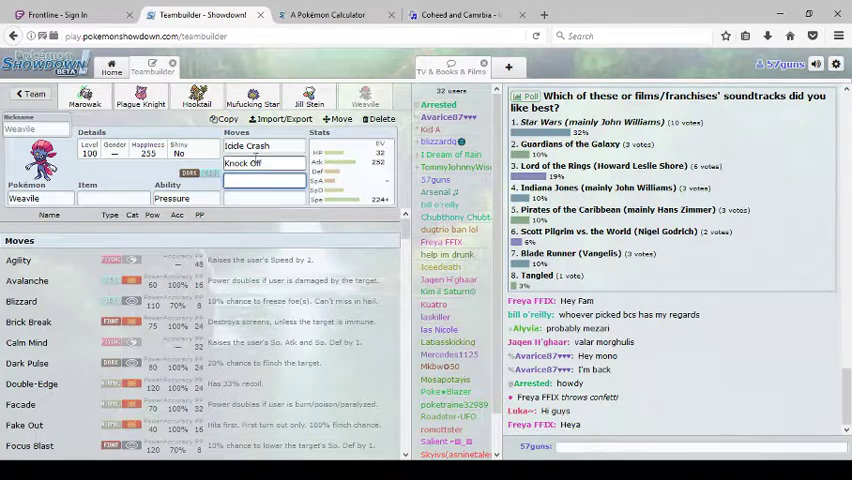
pyautogui.click(352, 170)
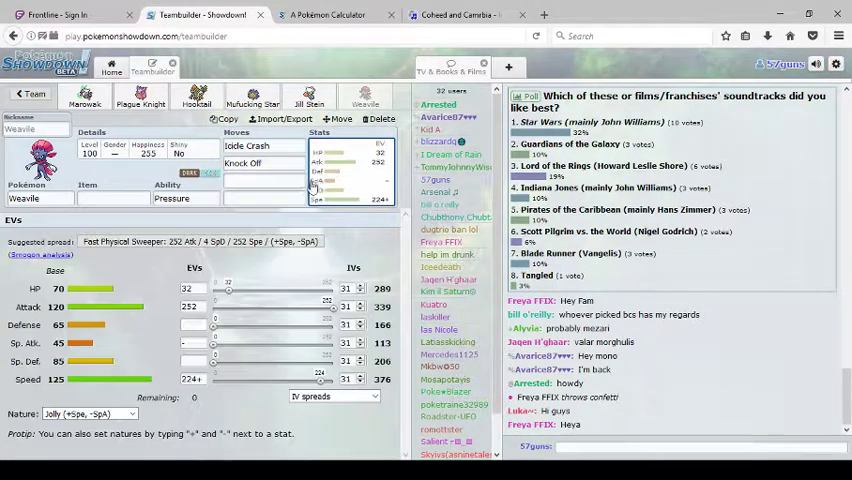
pyautogui.click(288, 181)
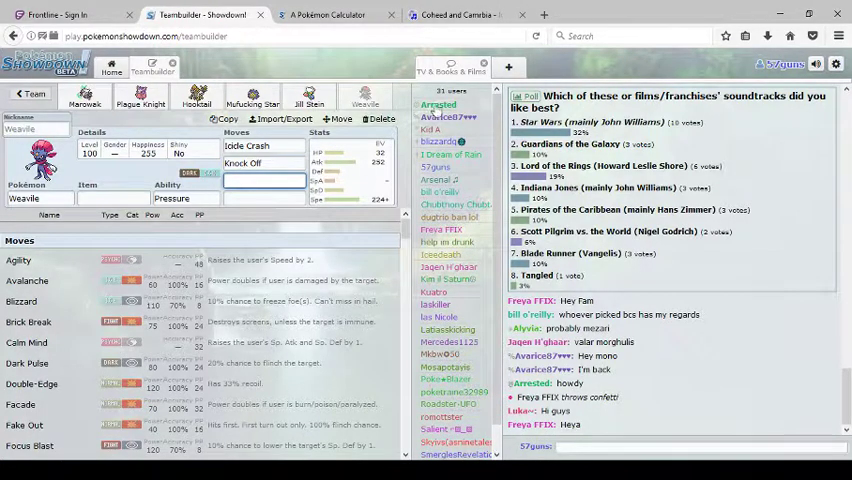
# Pit OU Life Orb Weavile against 252 HP Incineroar, with Low Kick as move four.
pyautogui.click(330, 15)
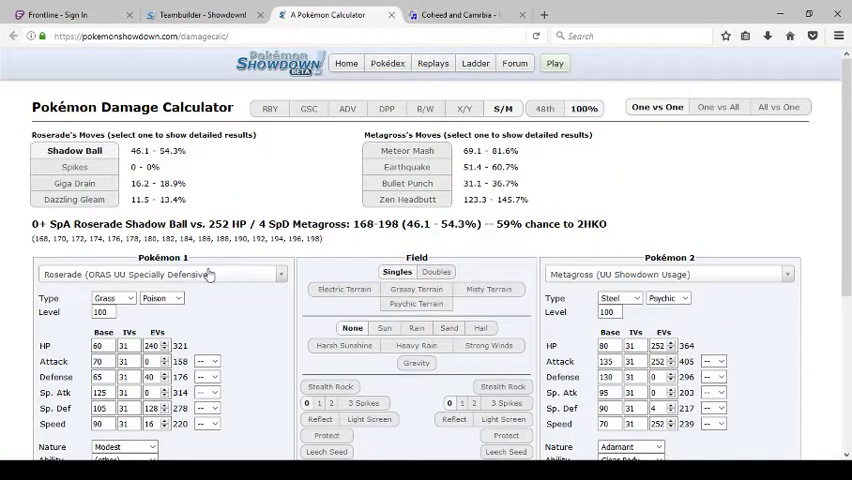
pyautogui.click(210, 274)
pyautogui.write('weavi')
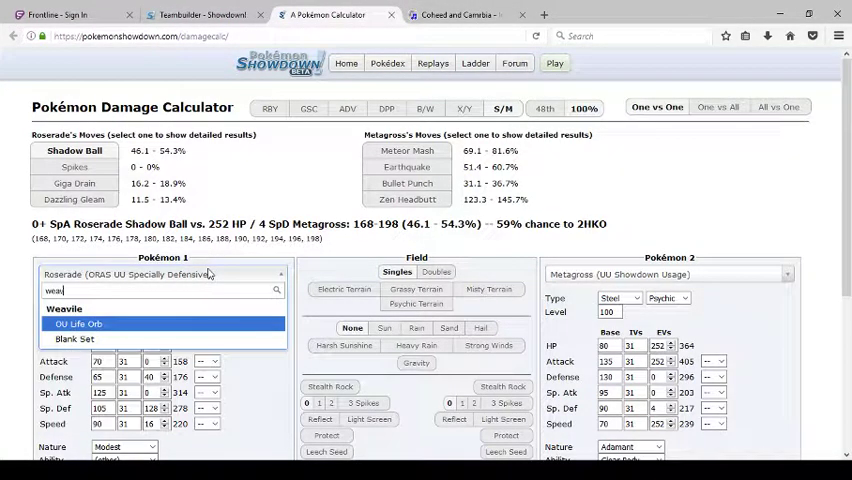
pyautogui.press('Return')
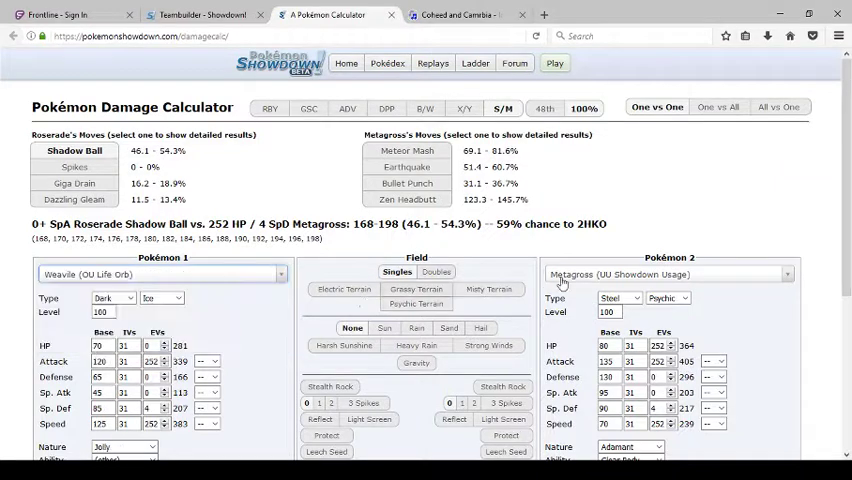
pyautogui.click(734, 275)
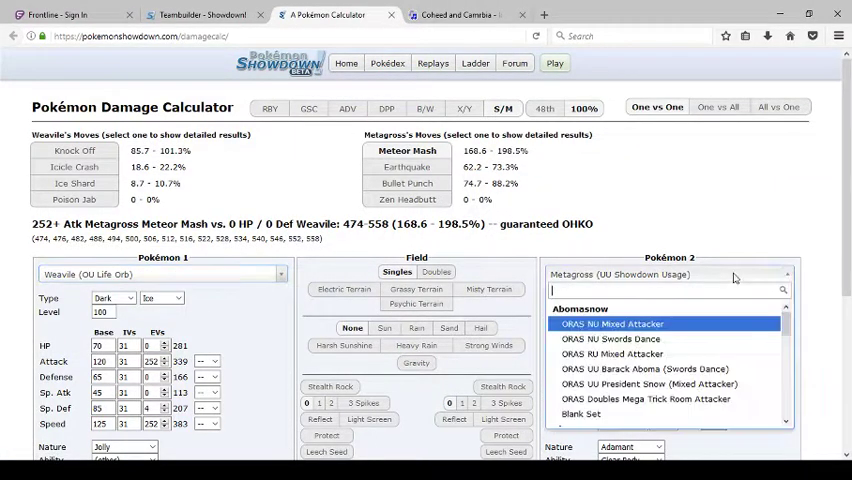
pyautogui.write('incin')
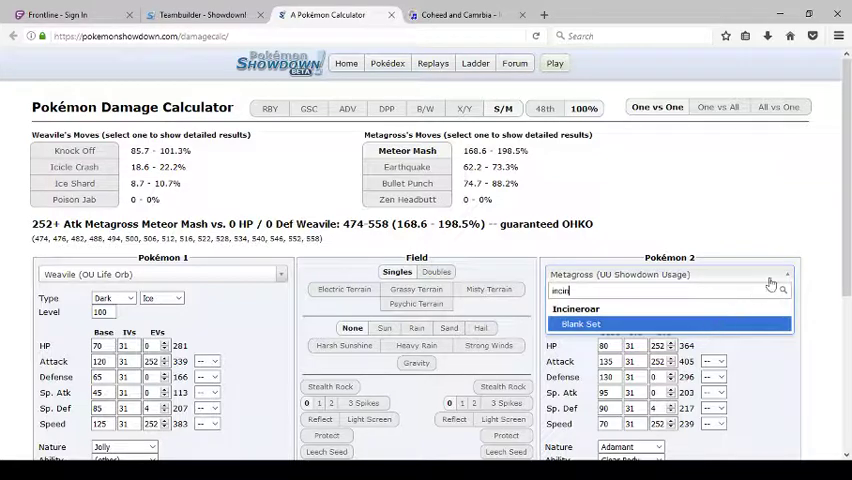
pyautogui.press('Return')
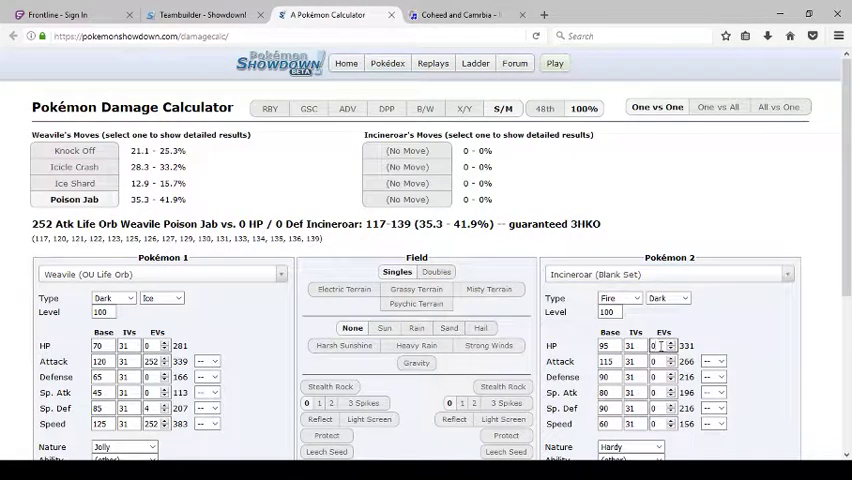
pyautogui.write('52')
pyautogui.scroll(-3, 660, 345)
pyautogui.scroll(-2, 660, 345)
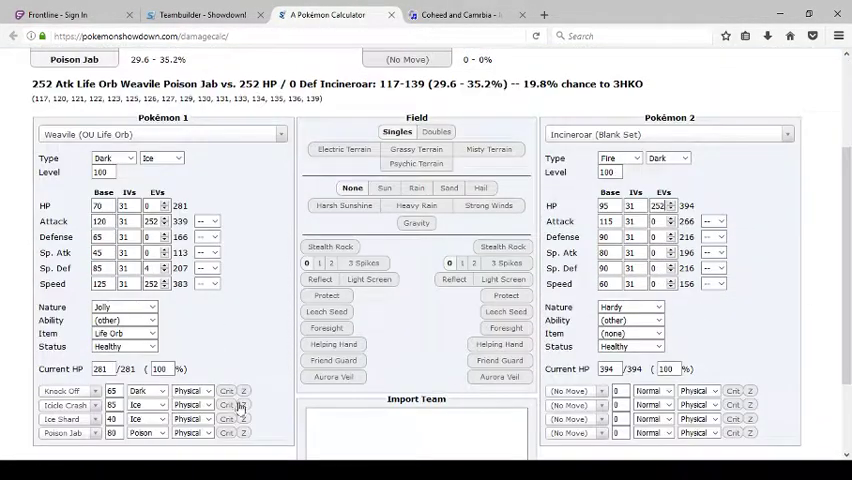
pyautogui.click(64, 433)
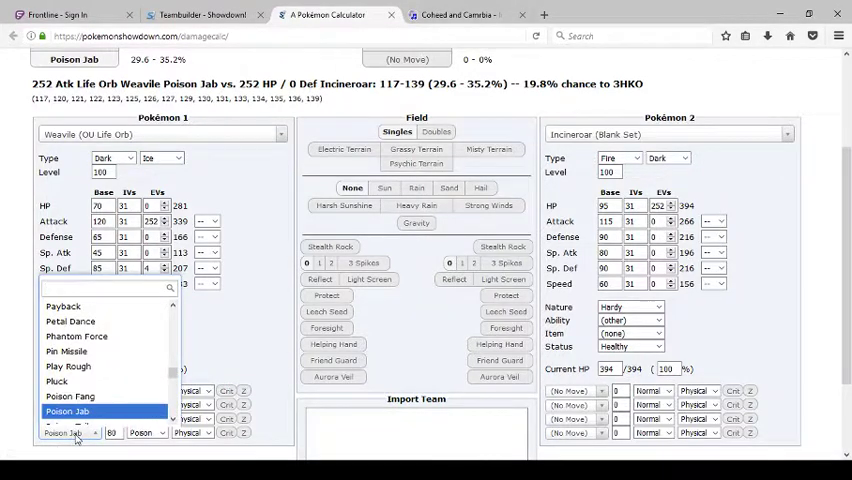
pyautogui.write('lo')
pyautogui.click(86, 402)
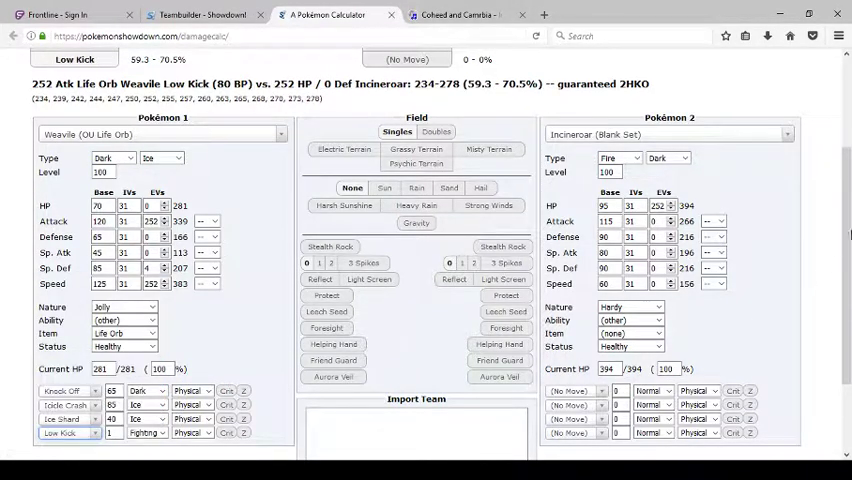
pyautogui.scroll(5, 745, 143)
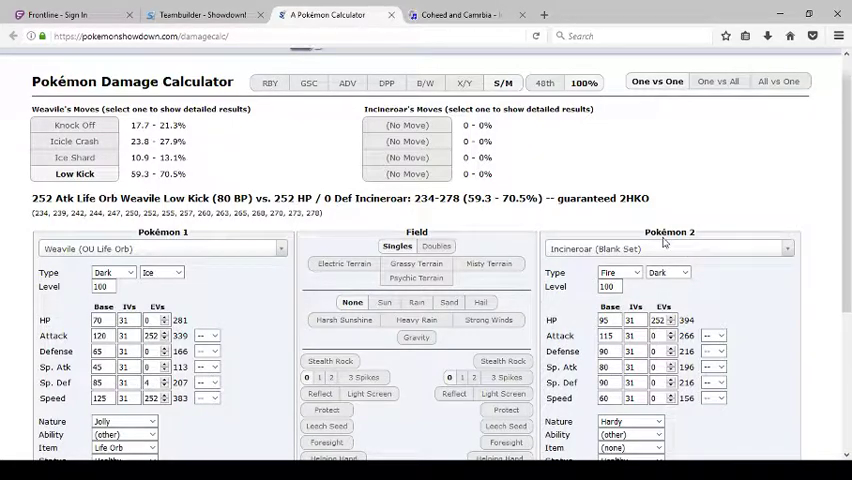
pyautogui.scroll(-3, 663, 242)
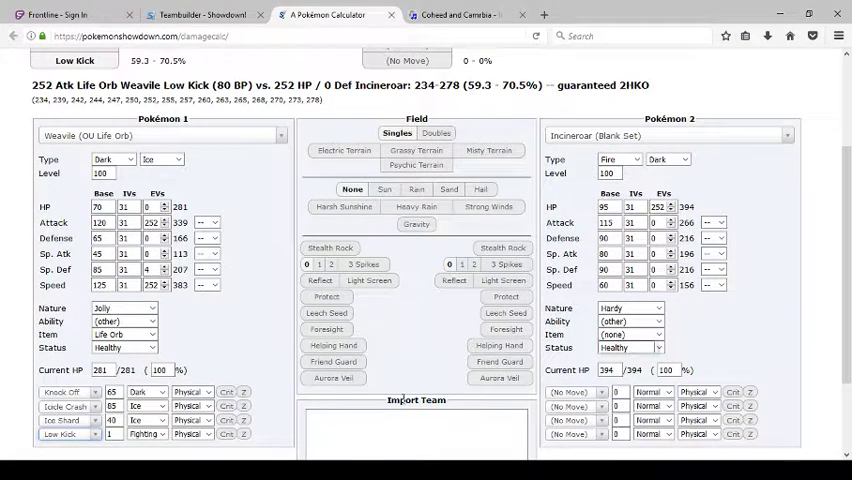
pyautogui.scroll(2, 848, 265)
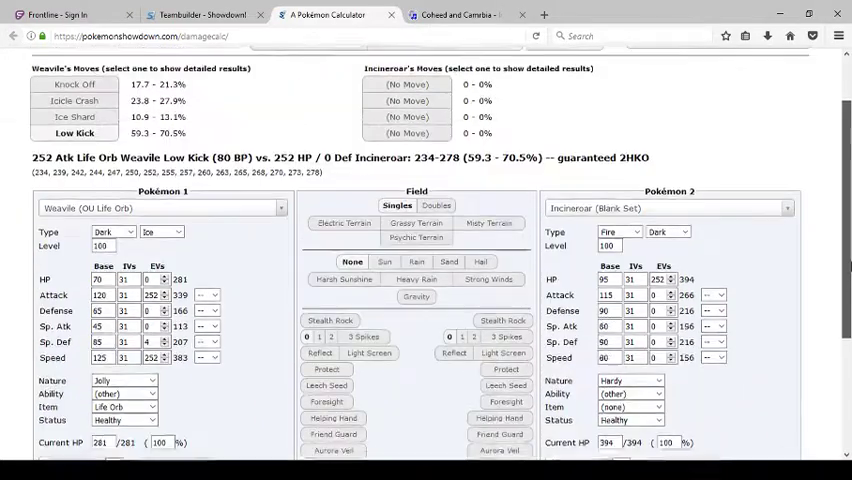
pyautogui.scroll(1, 276, 197)
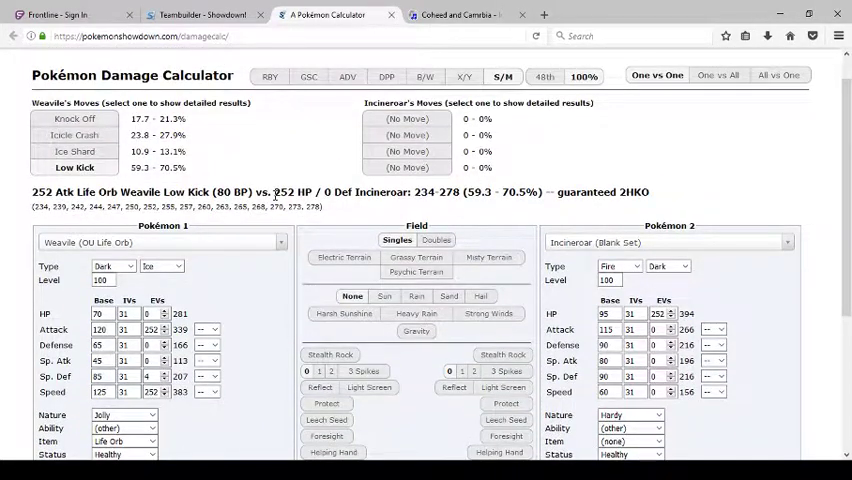
# Give Weavile Fake Out and Ice Shard as its third and fourth moves.
pyautogui.click(200, 14)
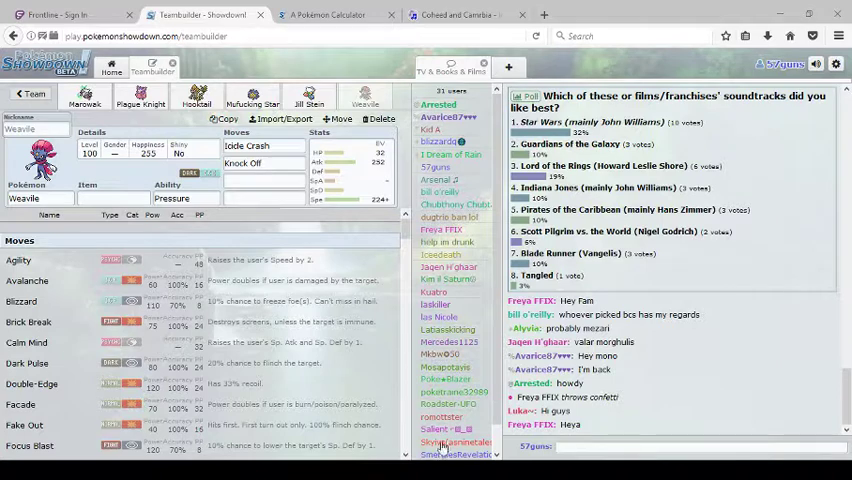
pyautogui.click(249, 180)
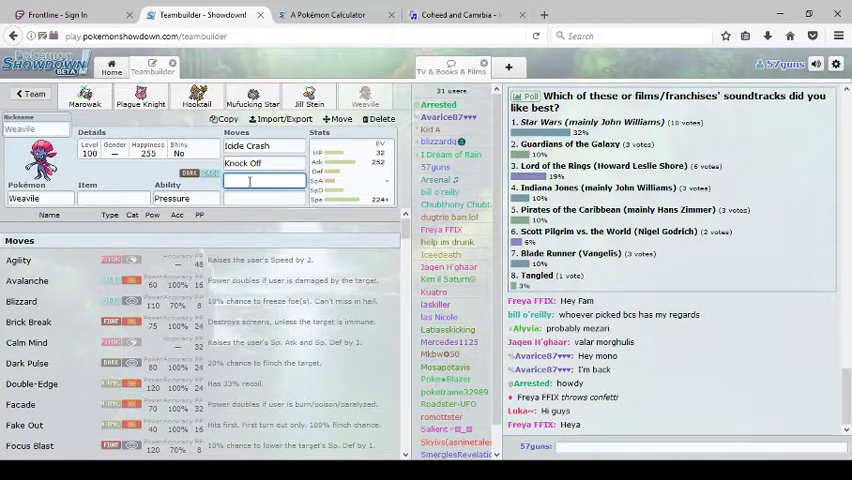
pyautogui.write('Fak')
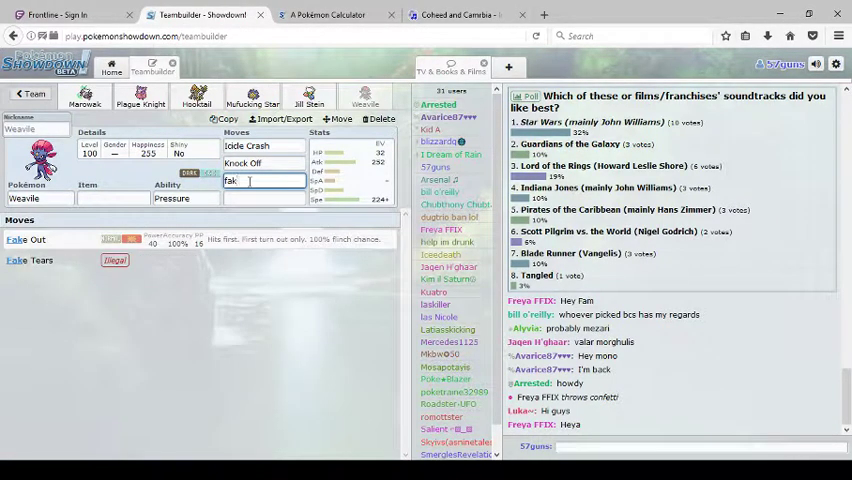
pyautogui.click(259, 241)
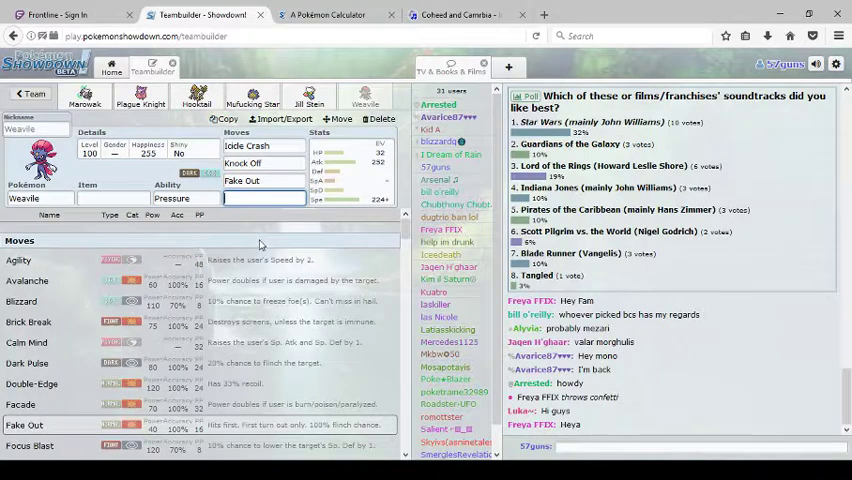
pyautogui.write('ice')
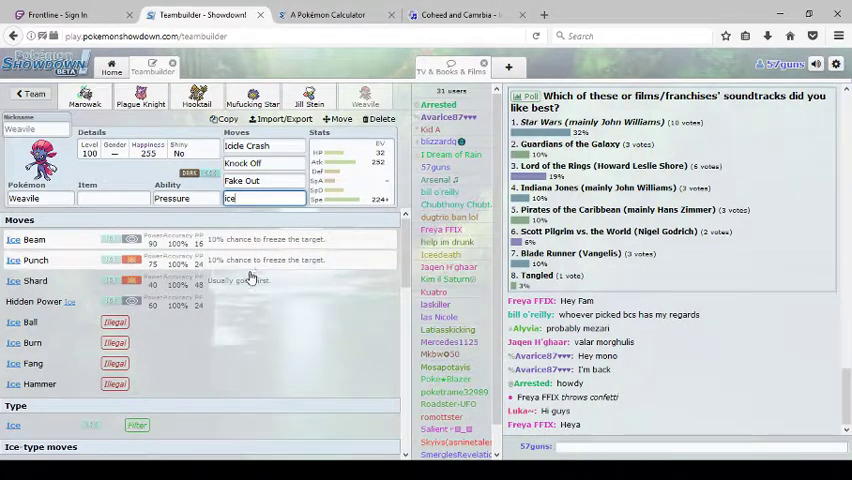
pyautogui.click(35, 280)
# Give Weavile a Life Orb and the nickname X-23.
pyautogui.click(110, 198)
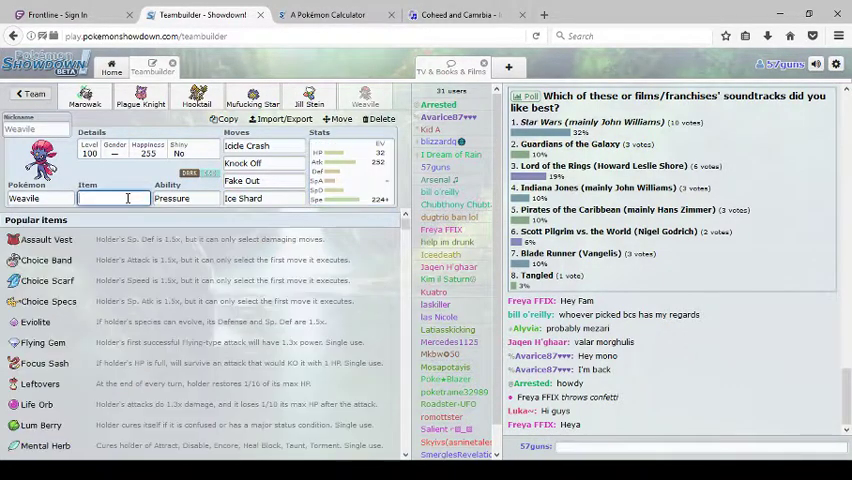
pyautogui.write('life')
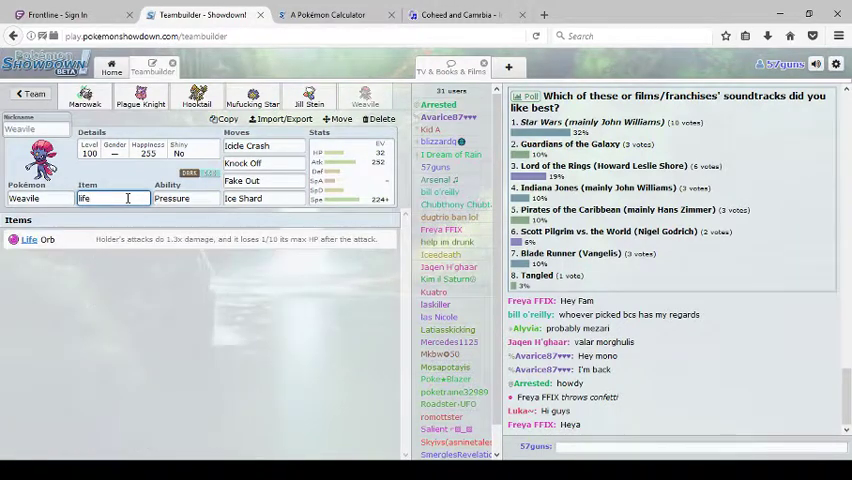
pyautogui.click(60, 239)
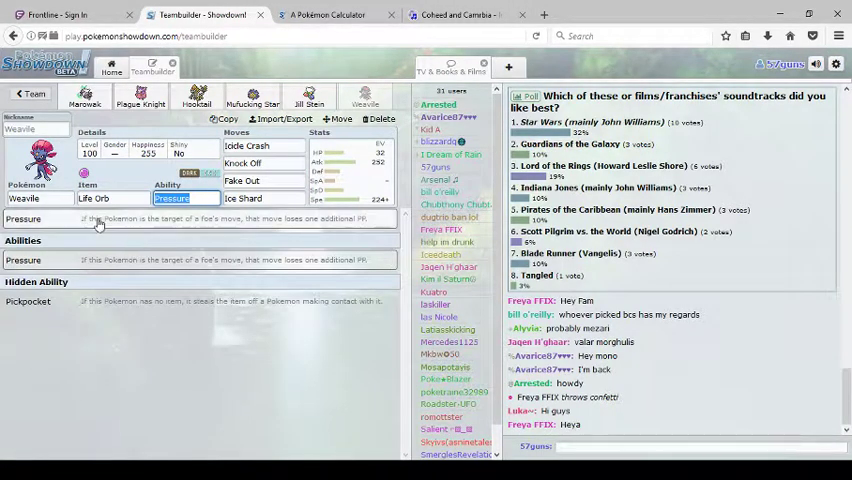
pyautogui.click(40, 131)
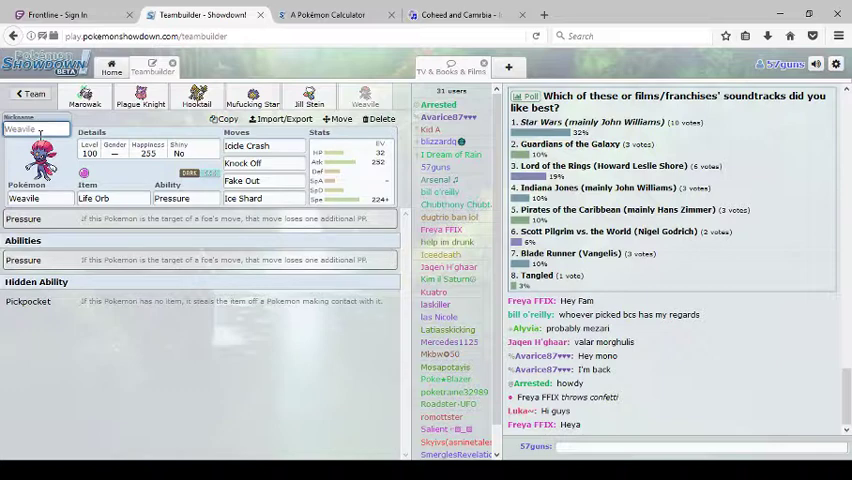
pyautogui.write('K')
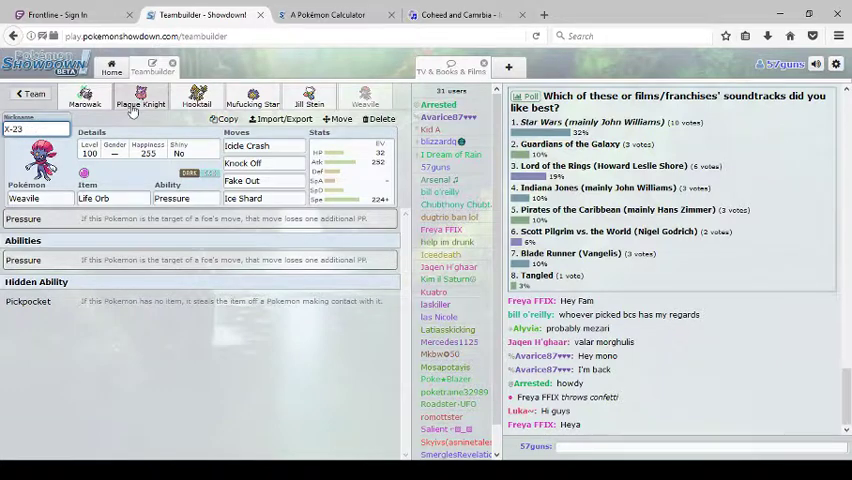
pyautogui.click(145, 150)
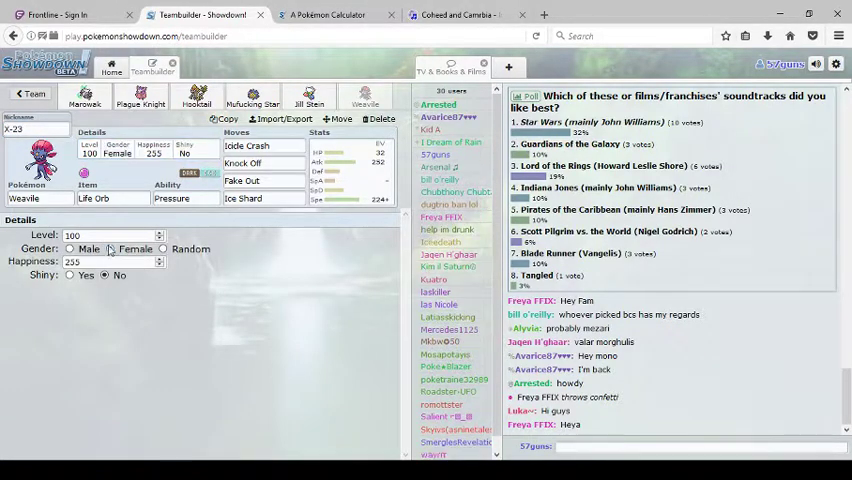
# Give Marowak-Alola Stealth Rock as its fourth move.
pyautogui.click(85, 99)
pyautogui.click(240, 199)
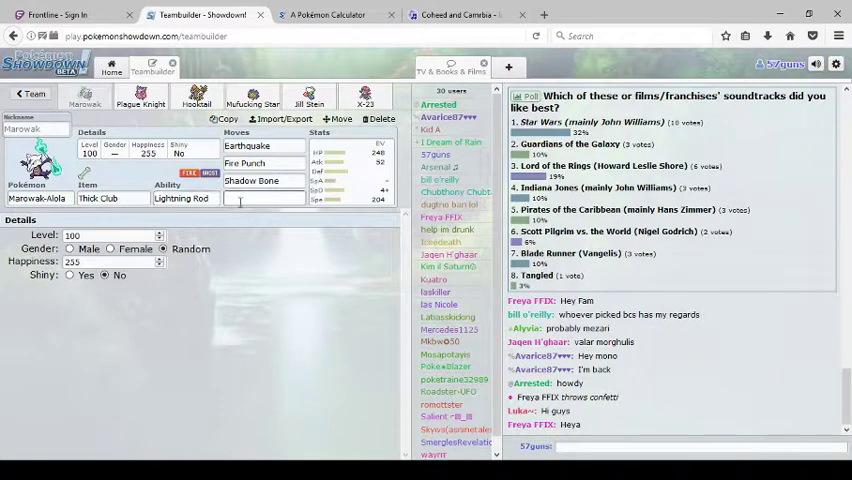
pyautogui.write('ste')
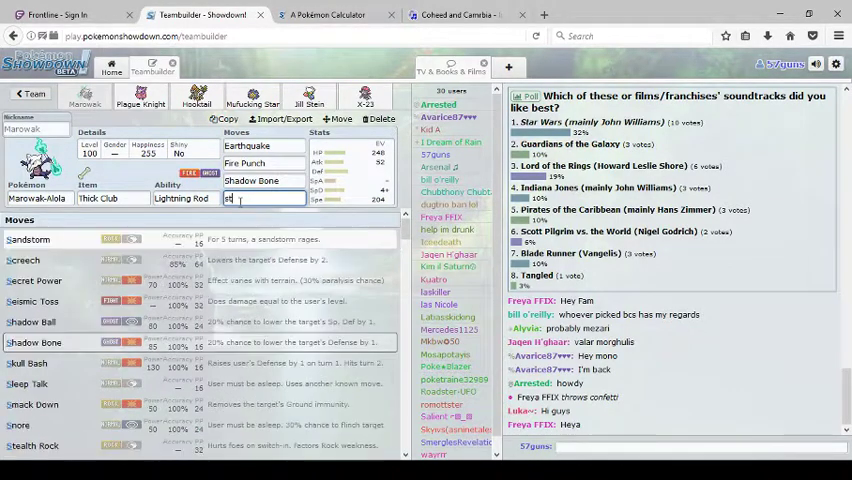
pyautogui.click(238, 240)
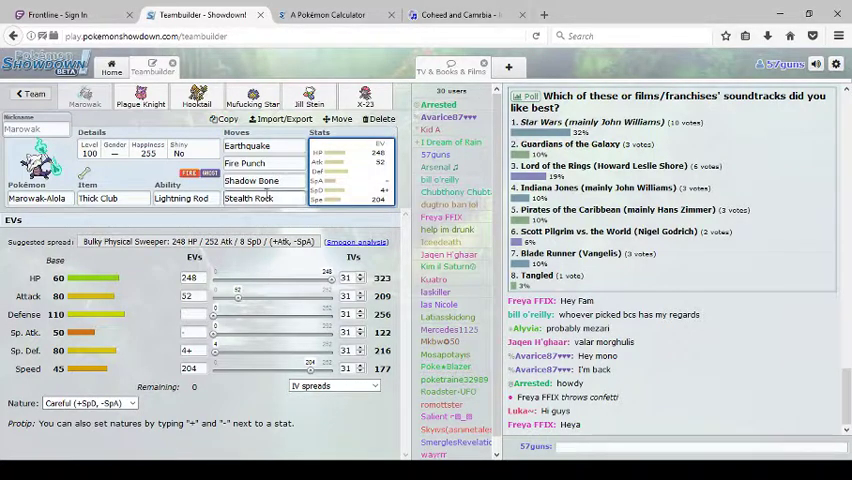
# Nickname Marowak 'Skull Kid' and set its gender to male.
pyautogui.click(42, 127)
pyautogui.write('S')
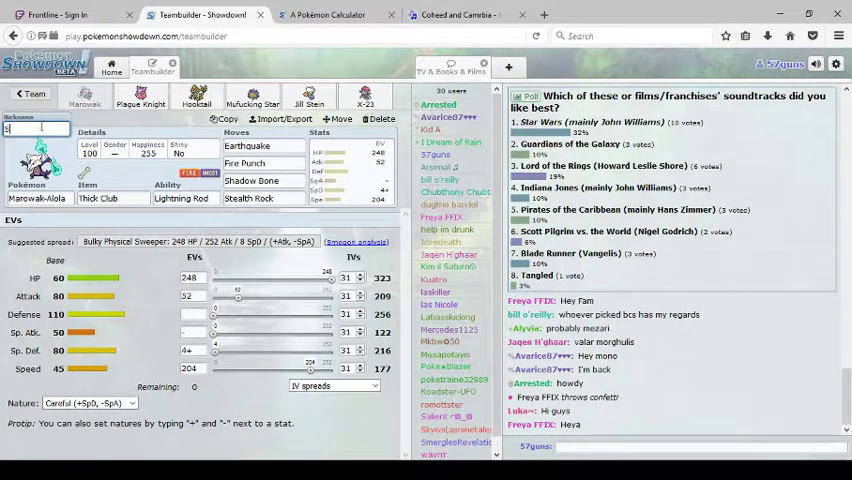
pyautogui.write('kull Kid')
pyautogui.click(110, 150)
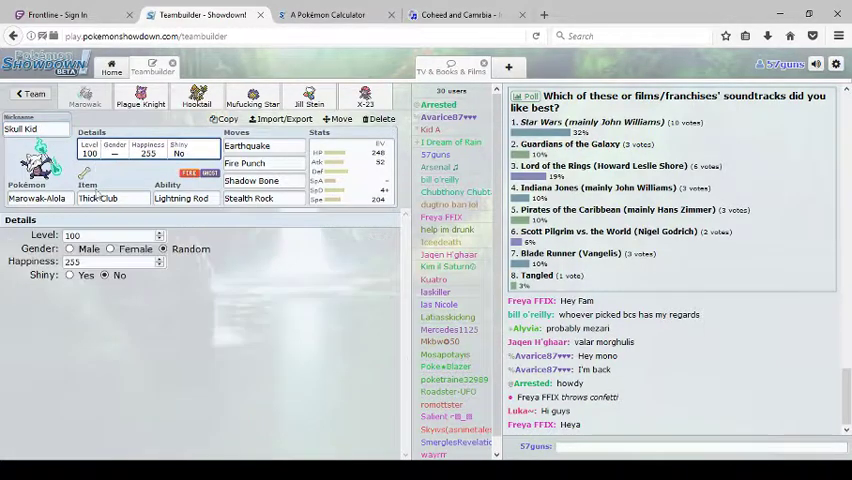
pyautogui.click(70, 248)
pyautogui.click(141, 100)
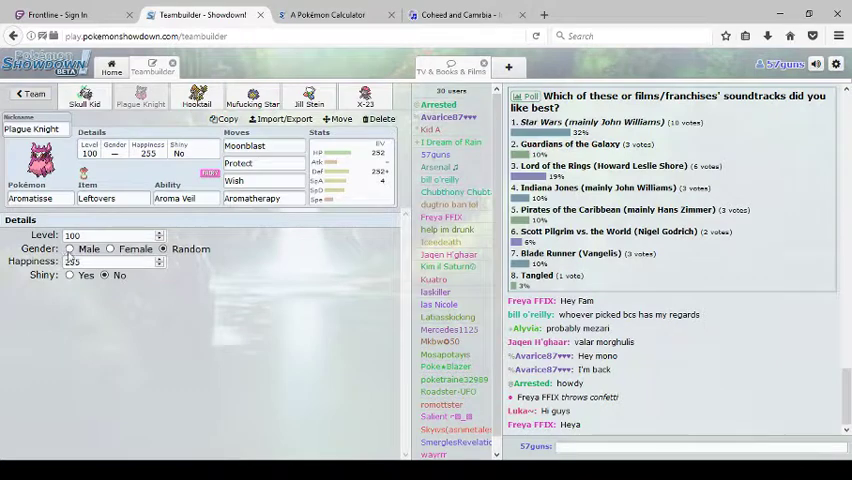
# Set Jill Stein the Roserade's gender to Female, then show the whole team list.
pyautogui.click(197, 100)
pyautogui.click(252, 100)
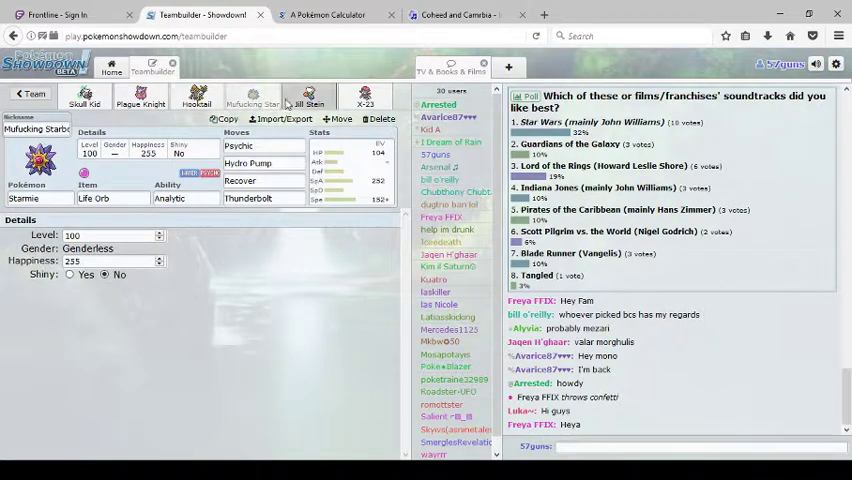
pyautogui.click(309, 100)
pyautogui.click(110, 248)
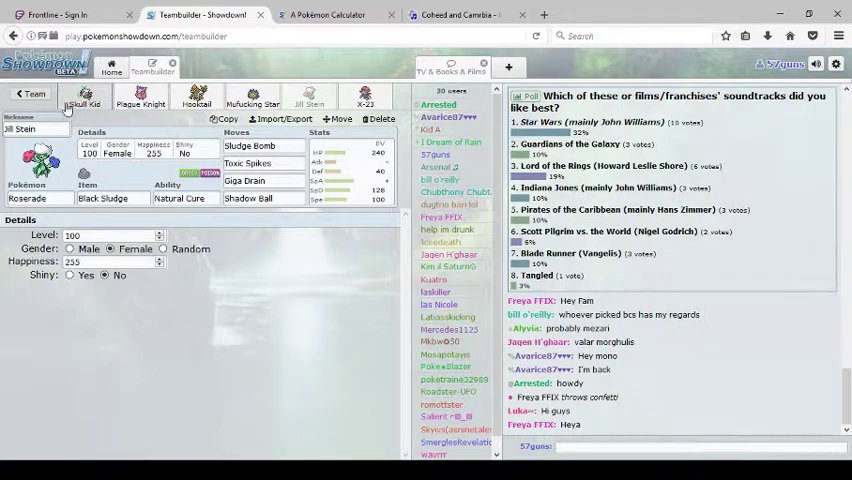
pyautogui.click(35, 94)
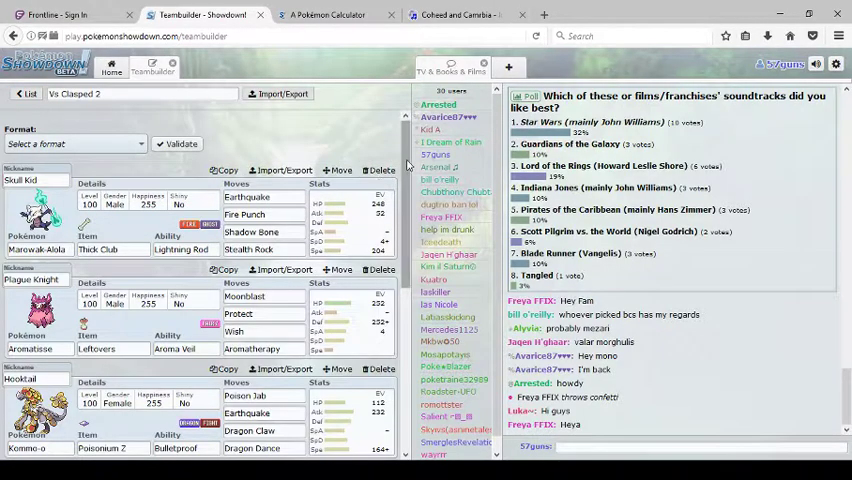
pyautogui.scroll(-5, 410, 213)
pyautogui.scroll(-2, 410, 213)
pyautogui.scroll(-2, 410, 250)
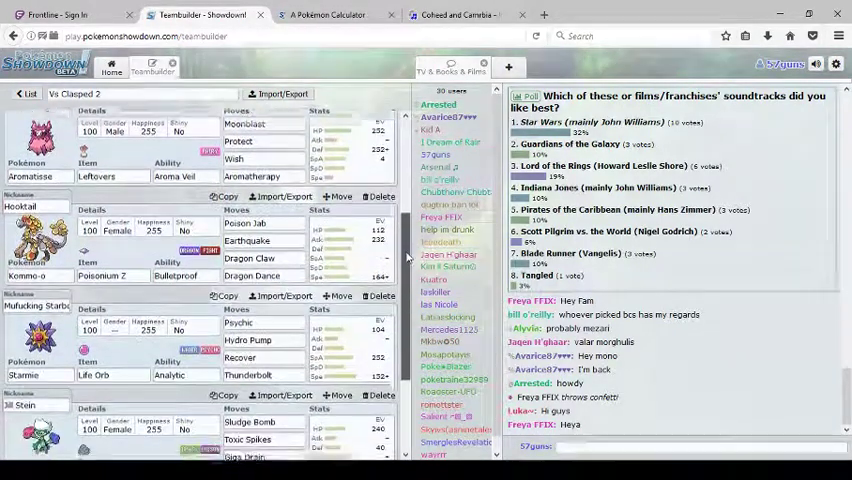
pyautogui.scroll(-2, 410, 270)
pyautogui.scroll(-2, 410, 287)
pyautogui.scroll(-2, 410, 290)
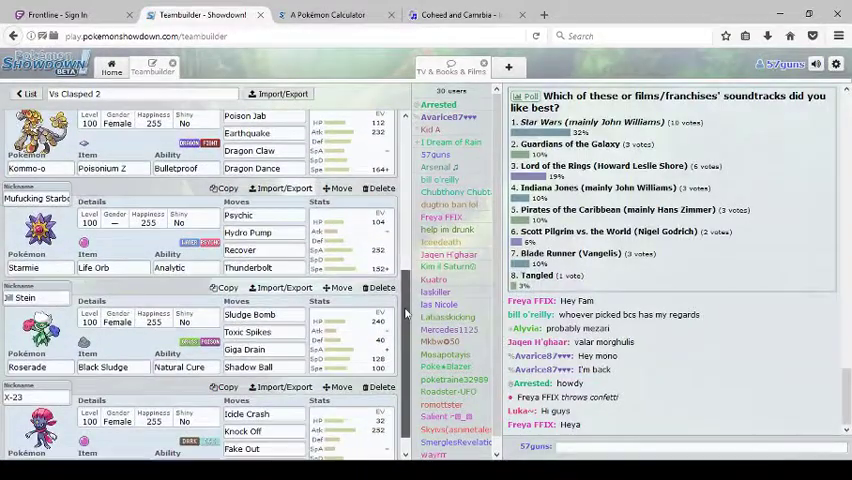
pyautogui.scroll(-1, 406, 313)
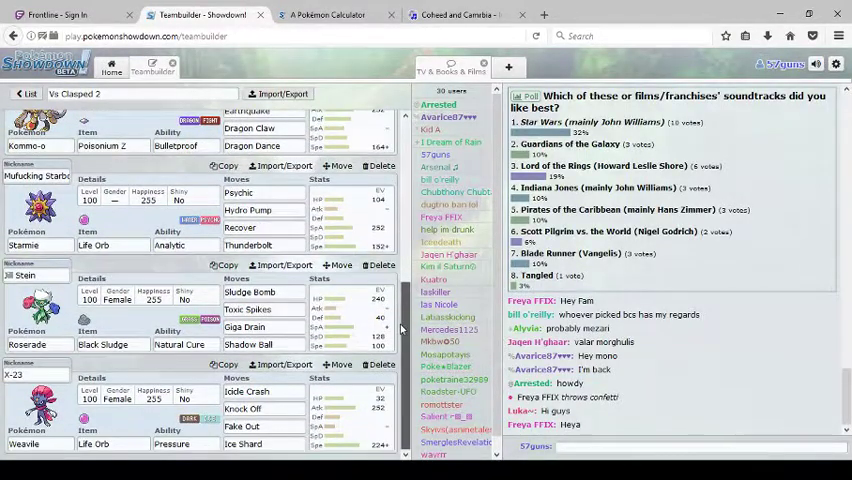
pyautogui.scroll(5, 402, 300)
pyautogui.scroll(5, 300, 250)
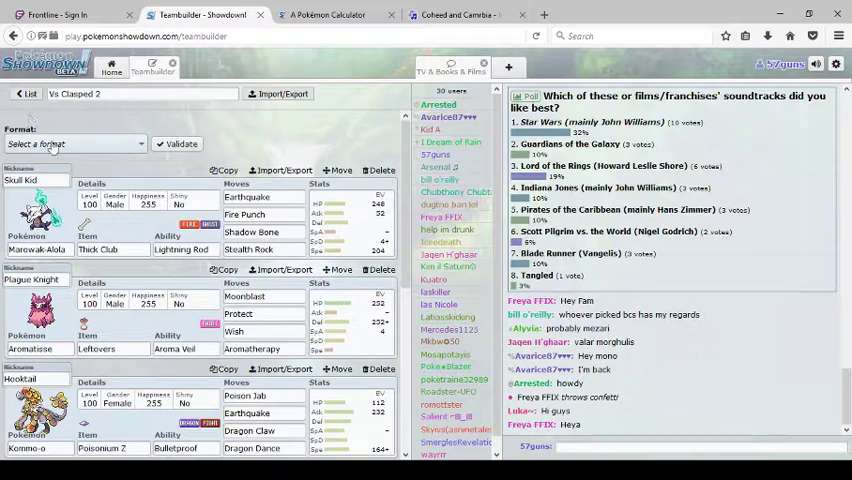
# Set Vs Clasped 2's format to [Gen 7] OU and return to the UTL S4 teams.
pyautogui.click(49, 144)
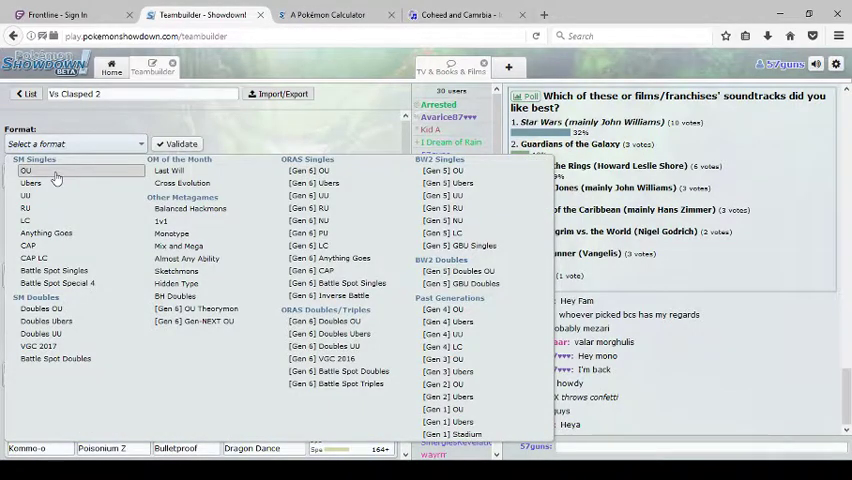
pyautogui.click(30, 172)
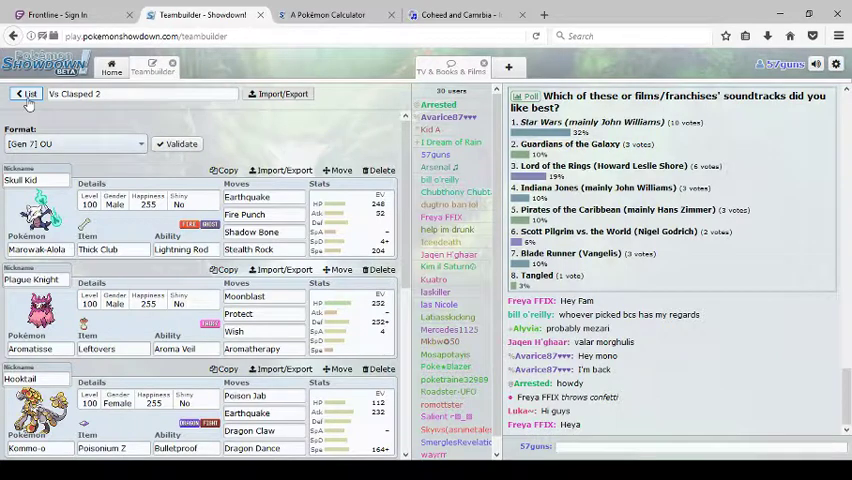
pyautogui.click(27, 94)
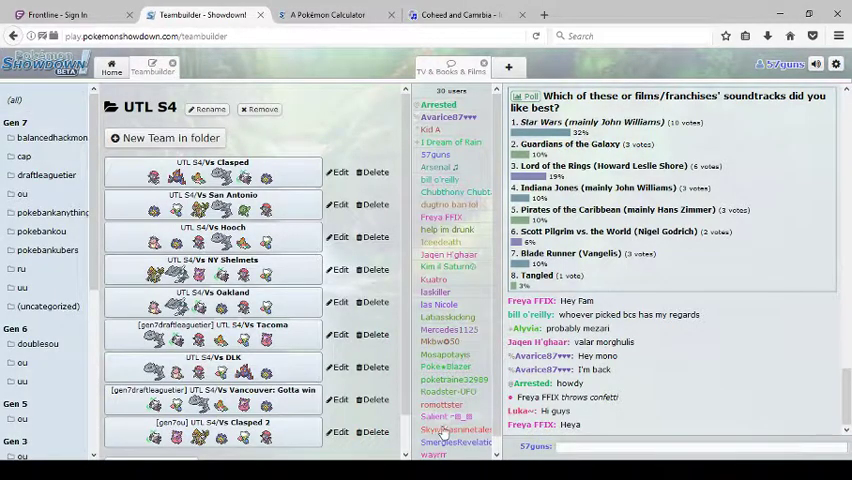